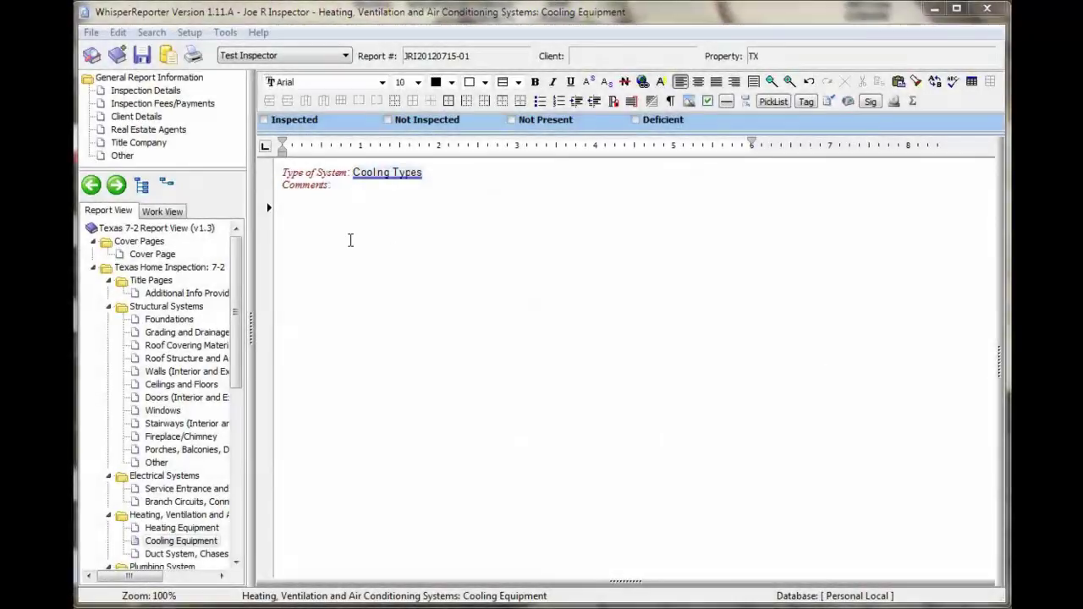
Step: Insert a bordered table with 7 columns and 1 row below the Comments line of the Cooling Equipment topic
click(329, 223)
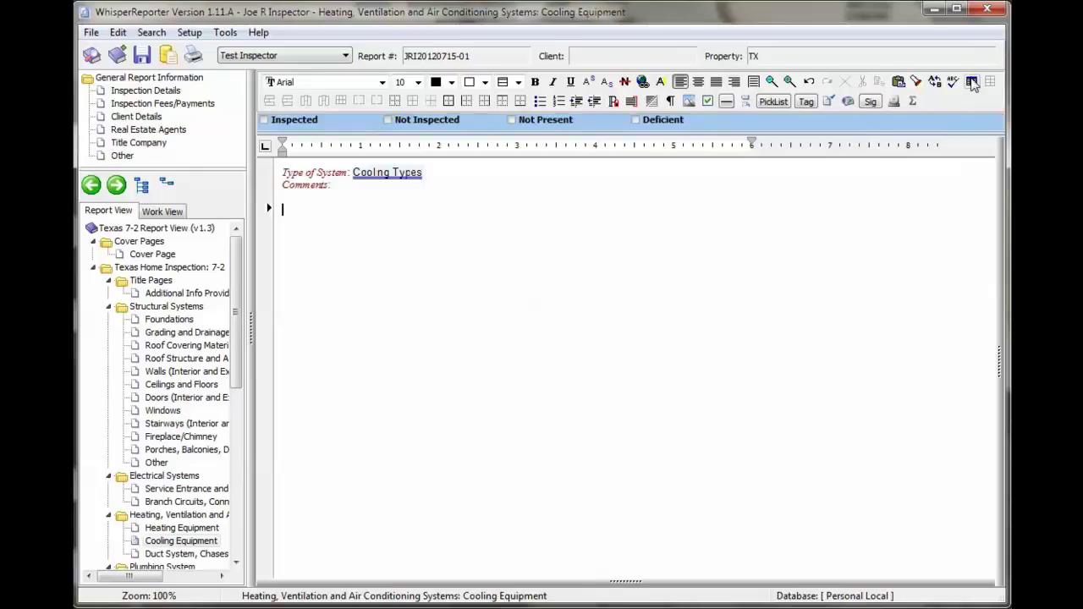
click(972, 86)
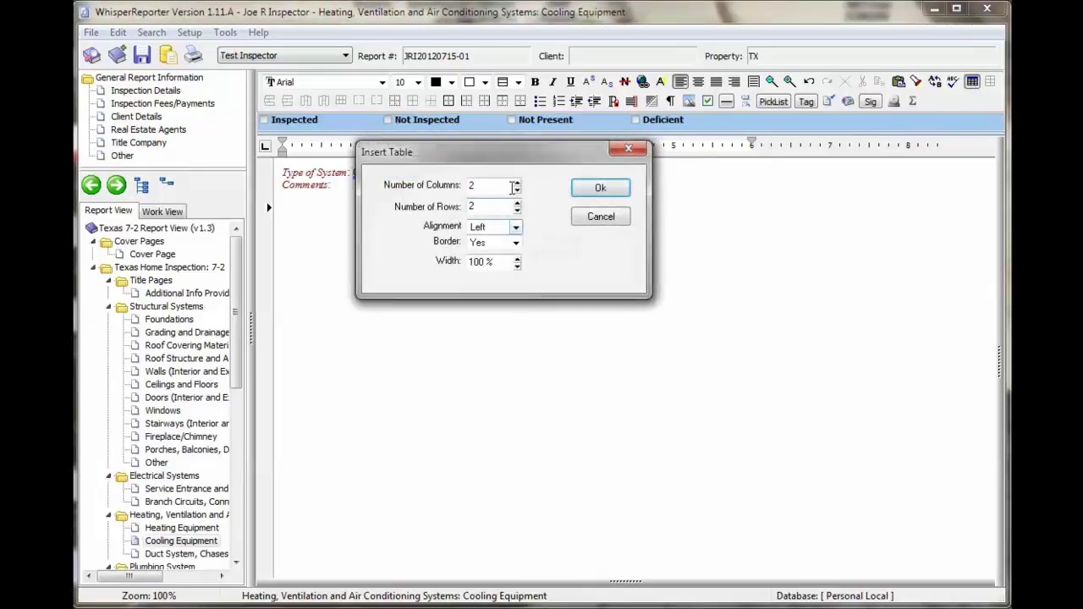
click(517, 184)
click(517, 184)
click(517, 184)
click(517, 184)
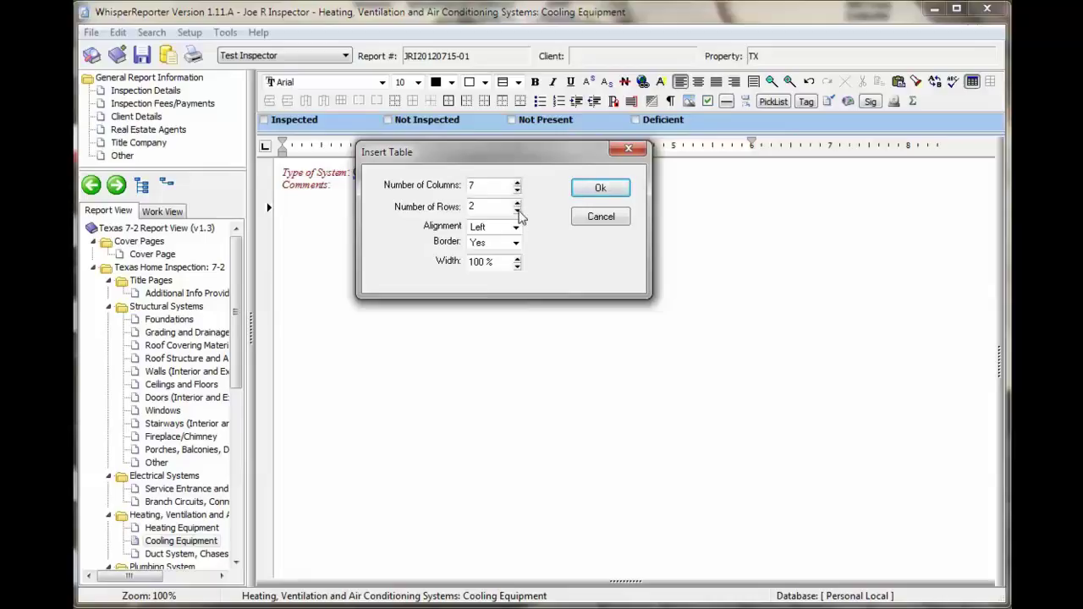
click(600, 188)
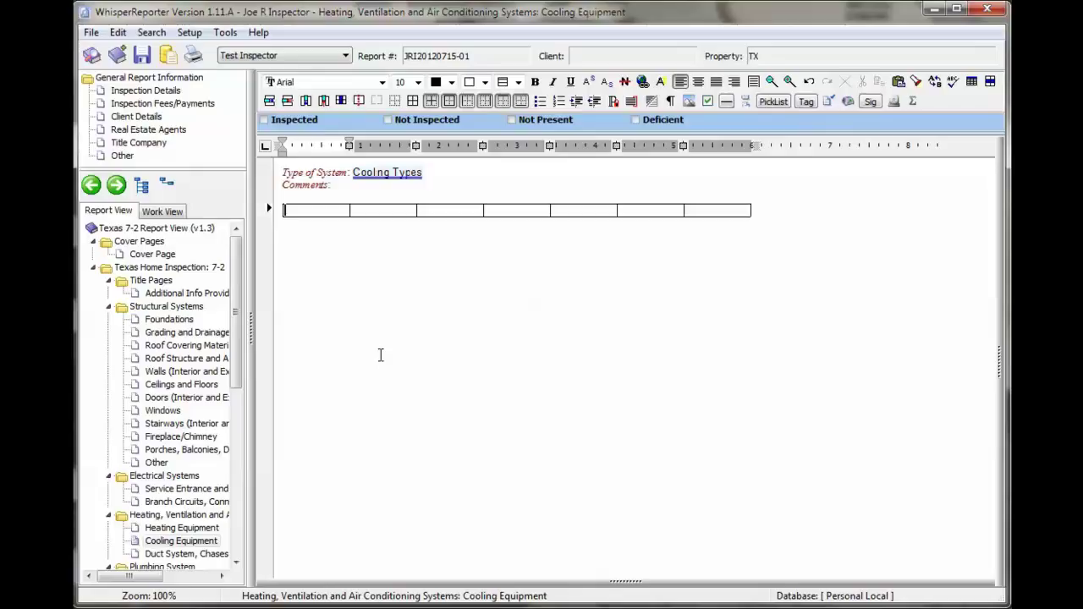
Step: Label the table's first, second, fourth and sixth cells "Unit #1", "Supply Temp:", "Return Temp:" and "Difference:"
text(Unit #1)
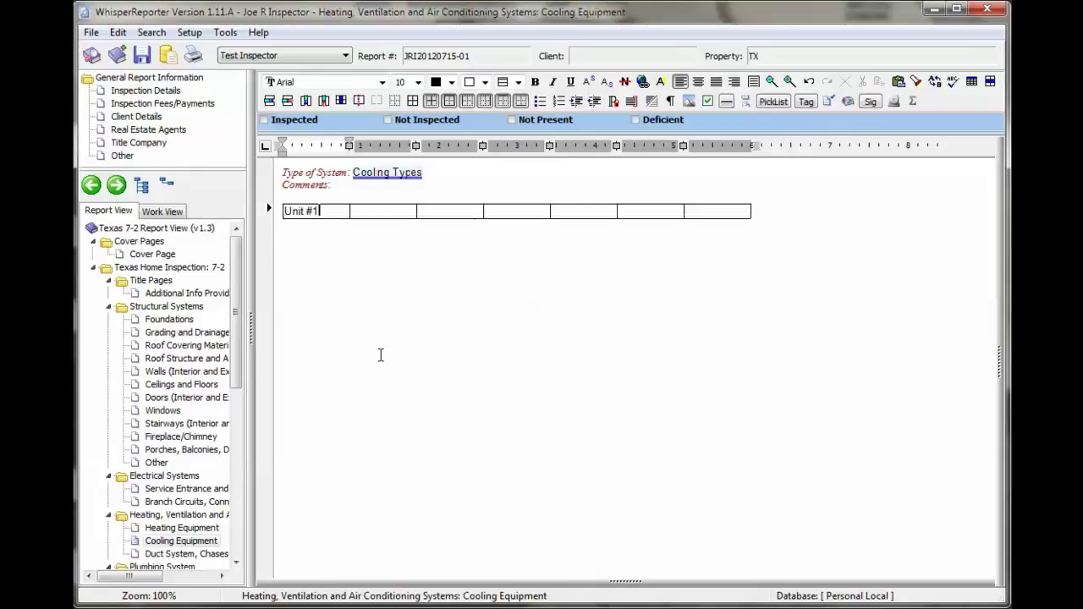
key(Tab)
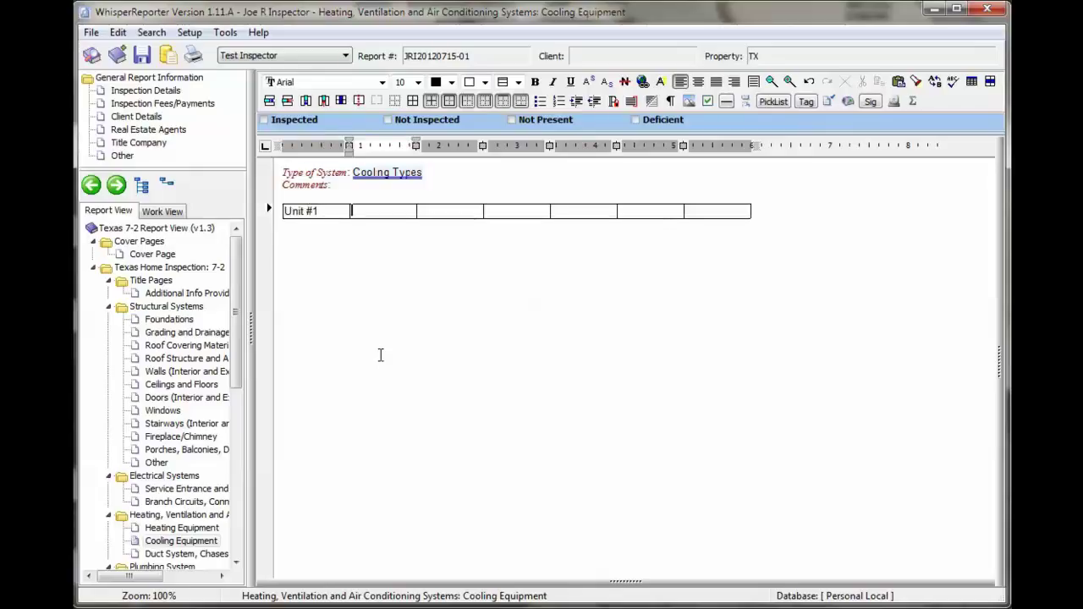
text(Supply Temp:)
key(Tab)
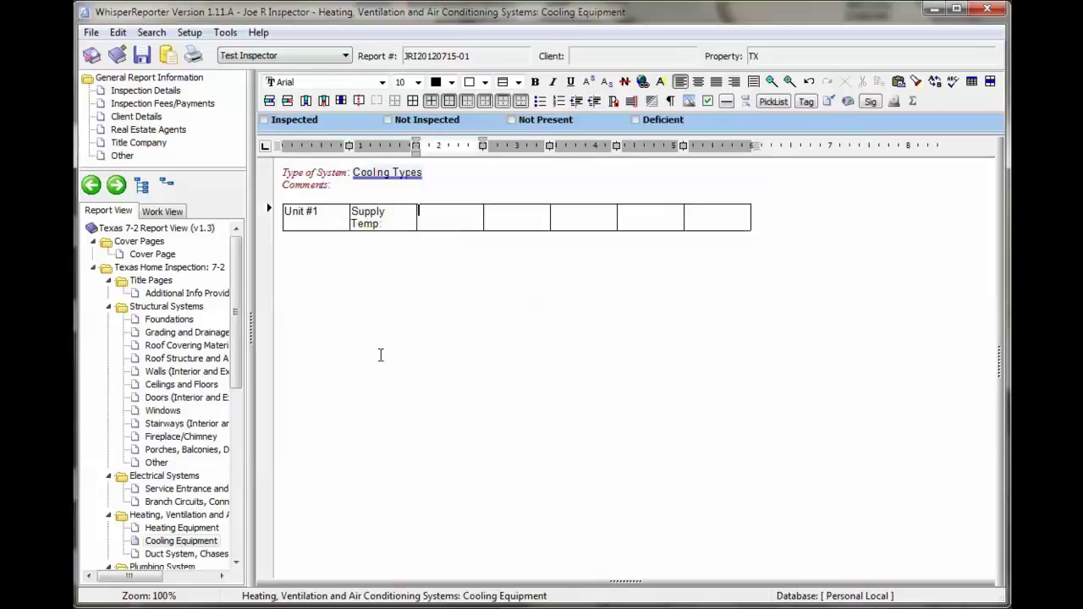
key(Tab)
text(Return Temp:)
key(Tab)
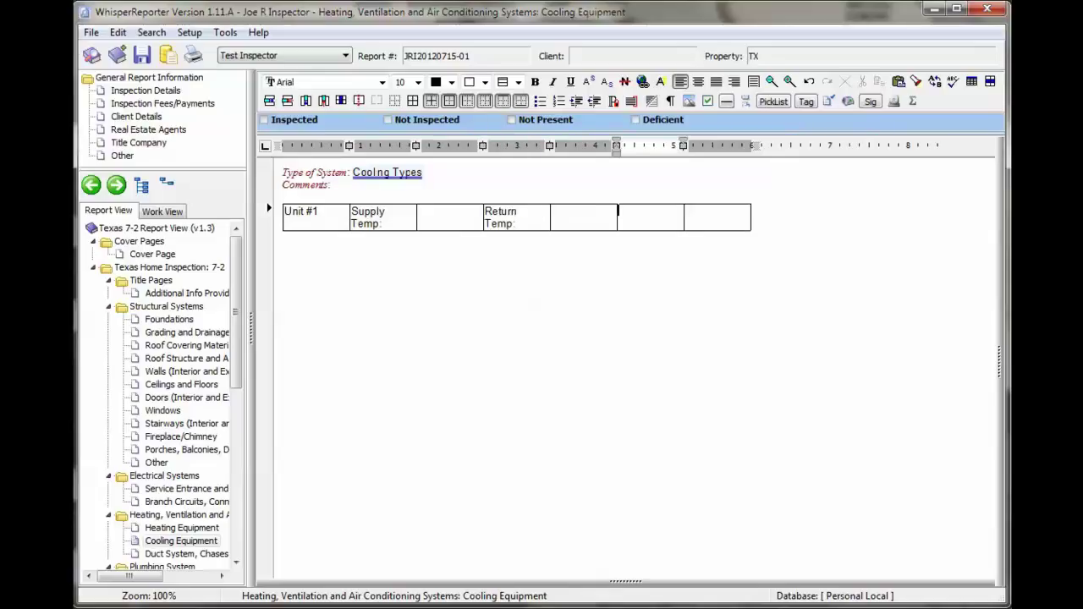
text(Difference:)
Step: Right-align the Difference, Return Temp and Supply Temp labels, and widen the two temperature label columns to fit each on one line
click(734, 81)
click(541, 215)
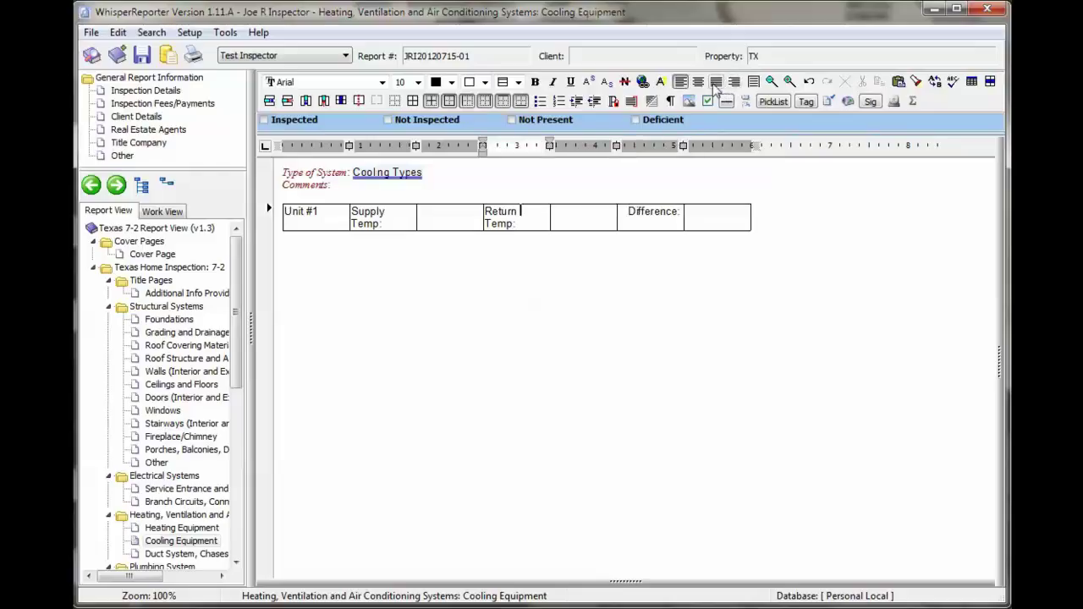
click(733, 81)
click(412, 212)
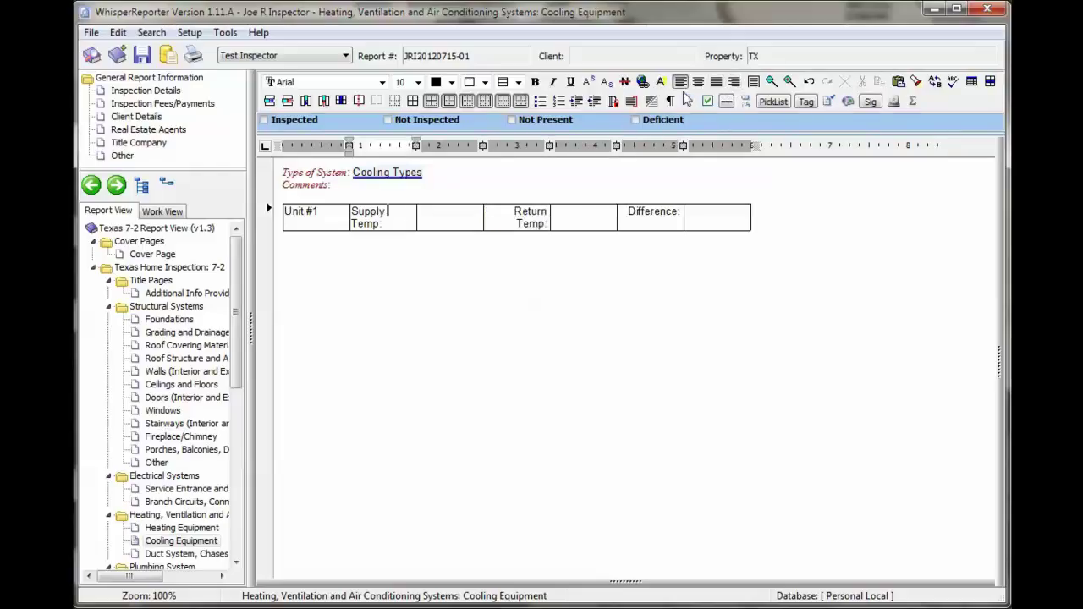
click(734, 82)
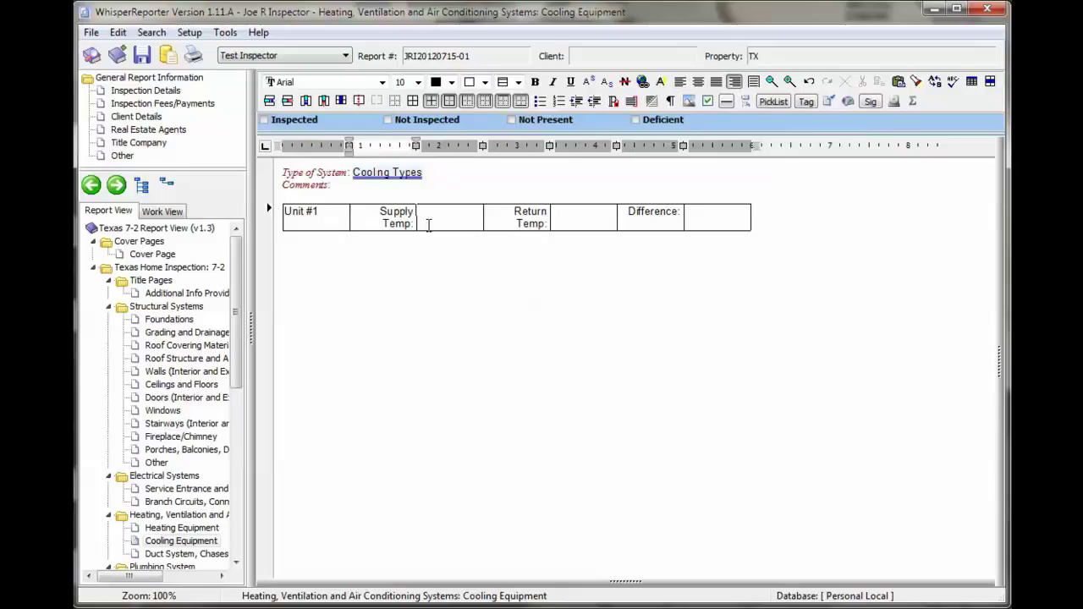
drag(417, 218, 428, 218)
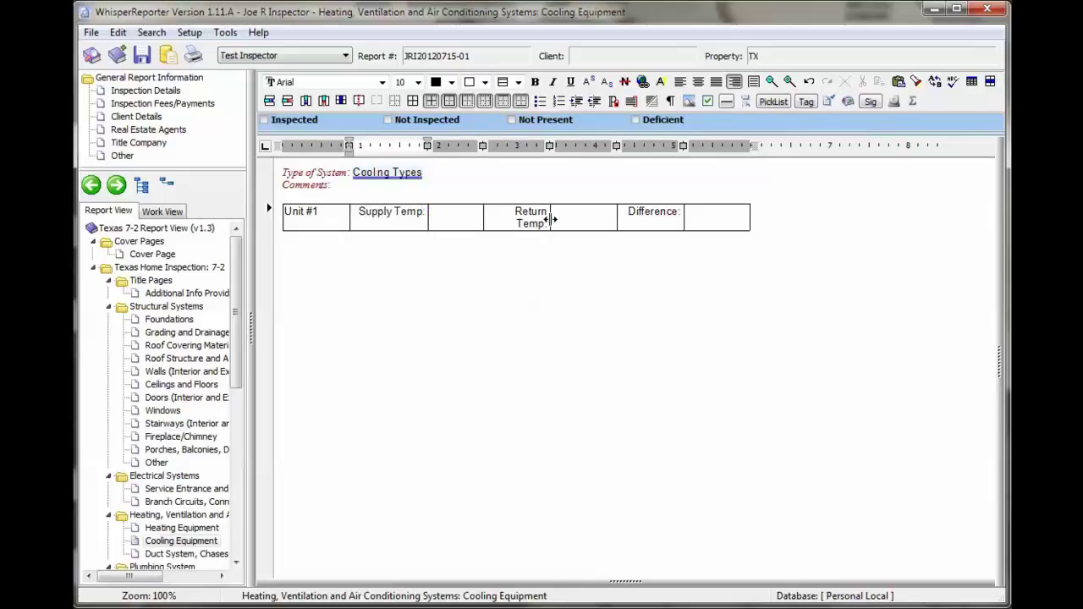
drag(550, 219, 561, 220)
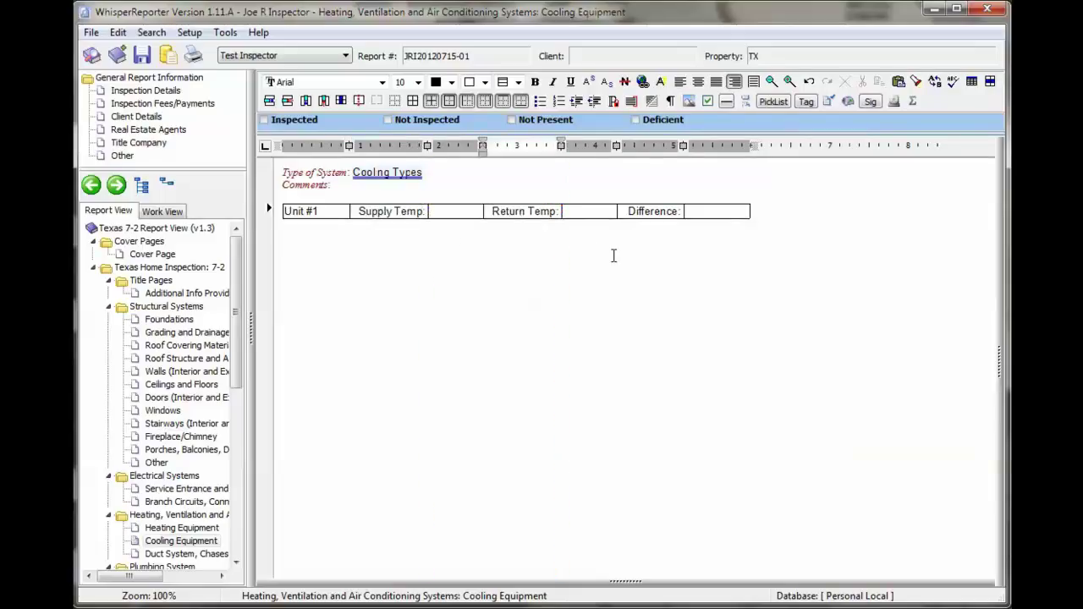
Step: Copy the Unit #1 table together with the blank line above it and paste the copy below the original
click(467, 193)
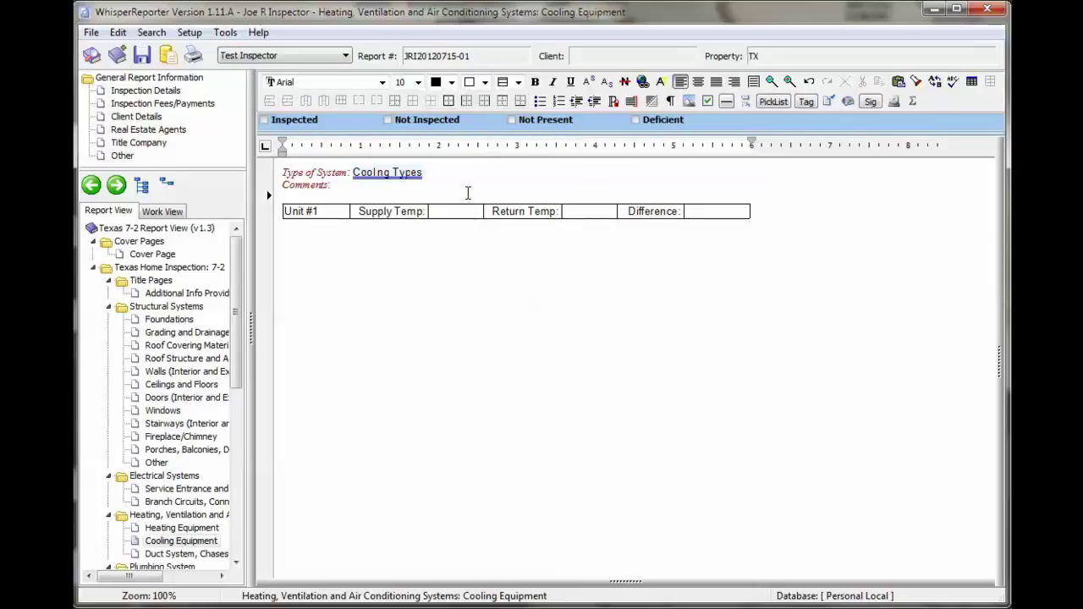
key(shift+Down)
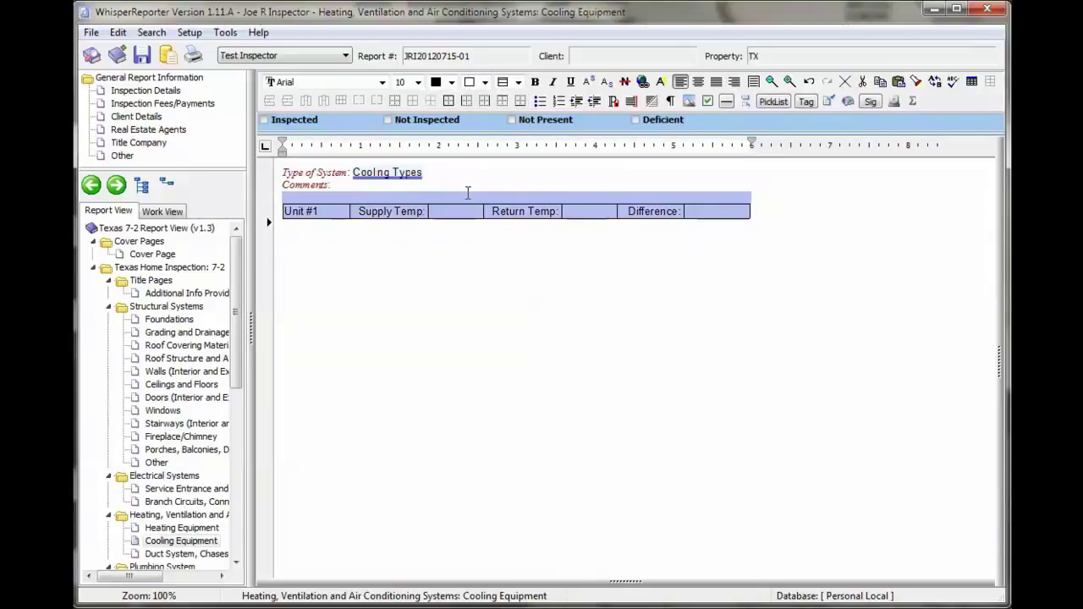
key(ctrl+c)
key(Down)
key(ctrl+v)
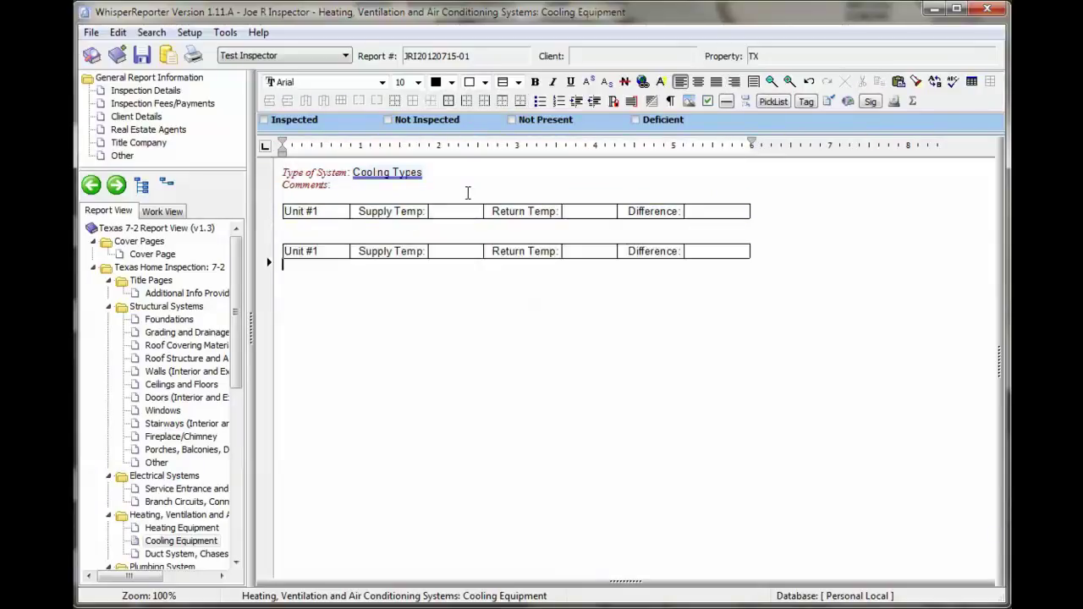
Step: Change the unit label in the copied table to "Unit #2"
click(321, 252)
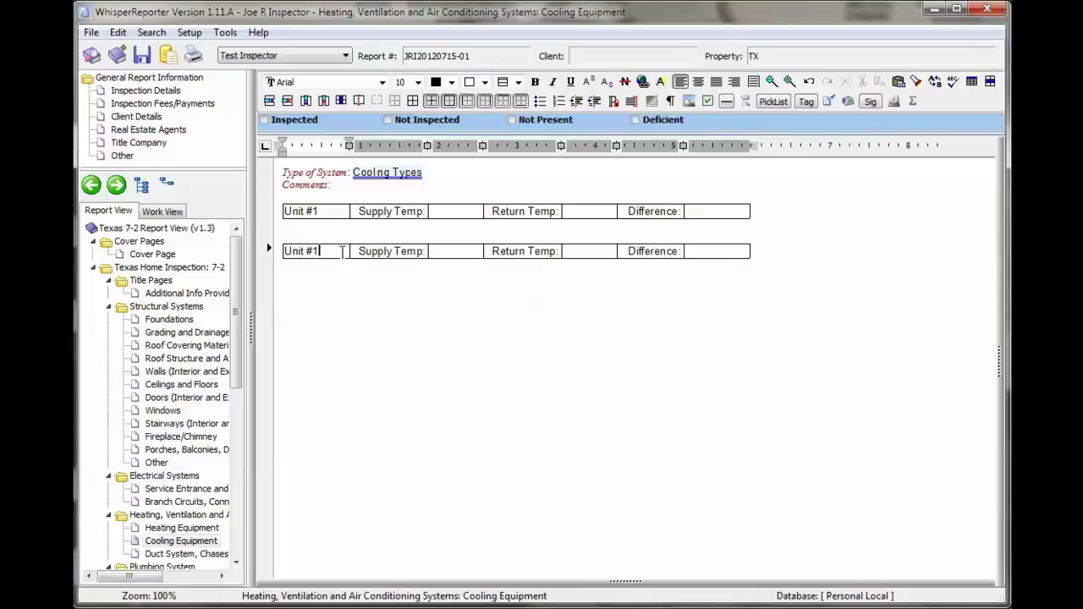
key(BackSpace)
text(2)
Step: Insert the inline formula Left(2)-Left(4) with no decimal places in the empty cell after Unit #1's Difference label
click(715, 213)
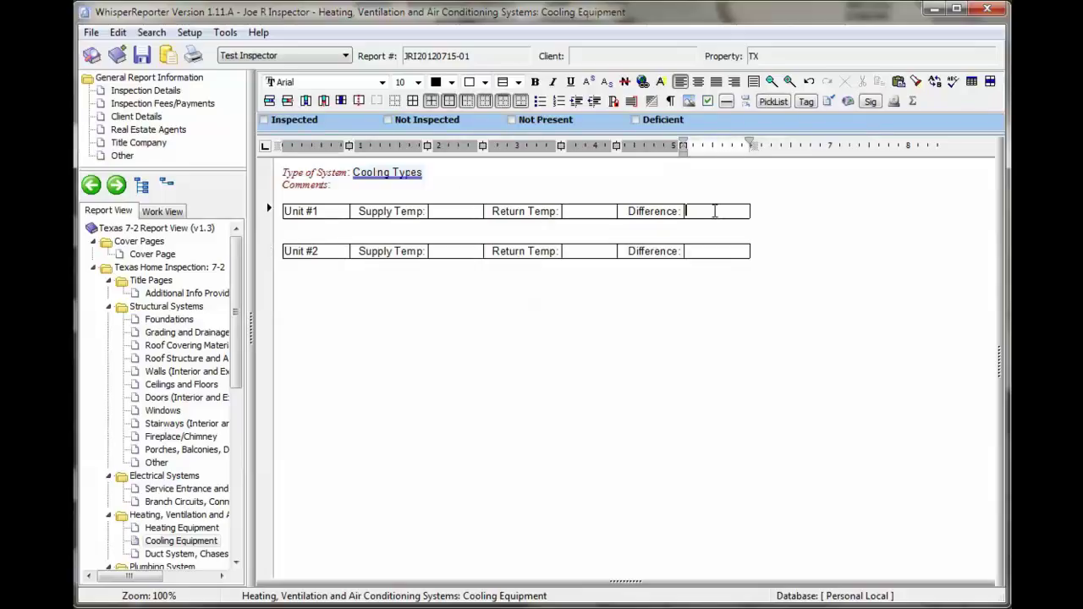
click(914, 102)
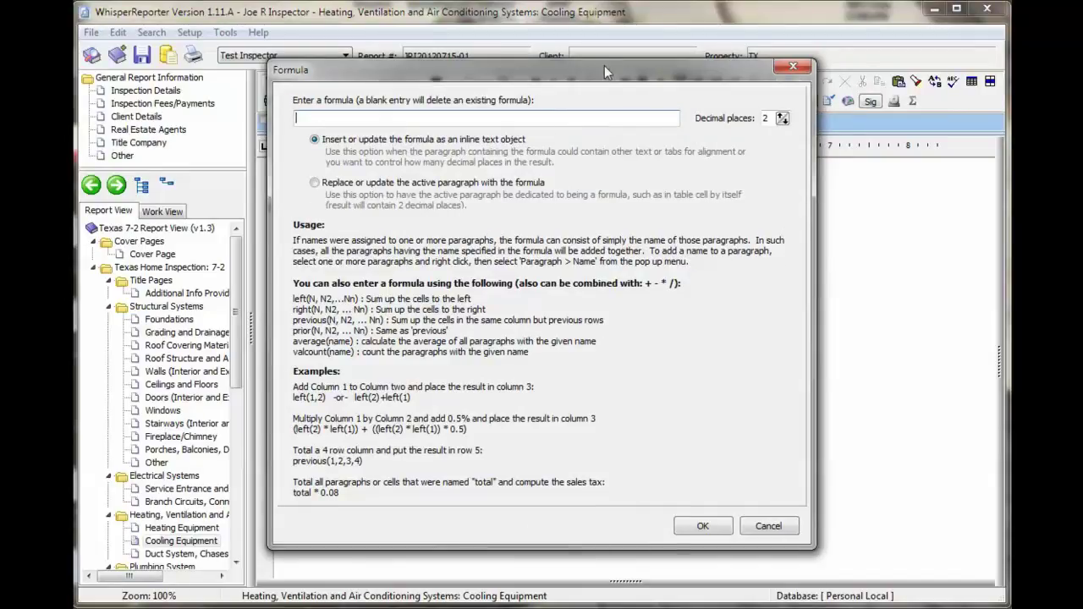
drag(604, 66, 615, 244)
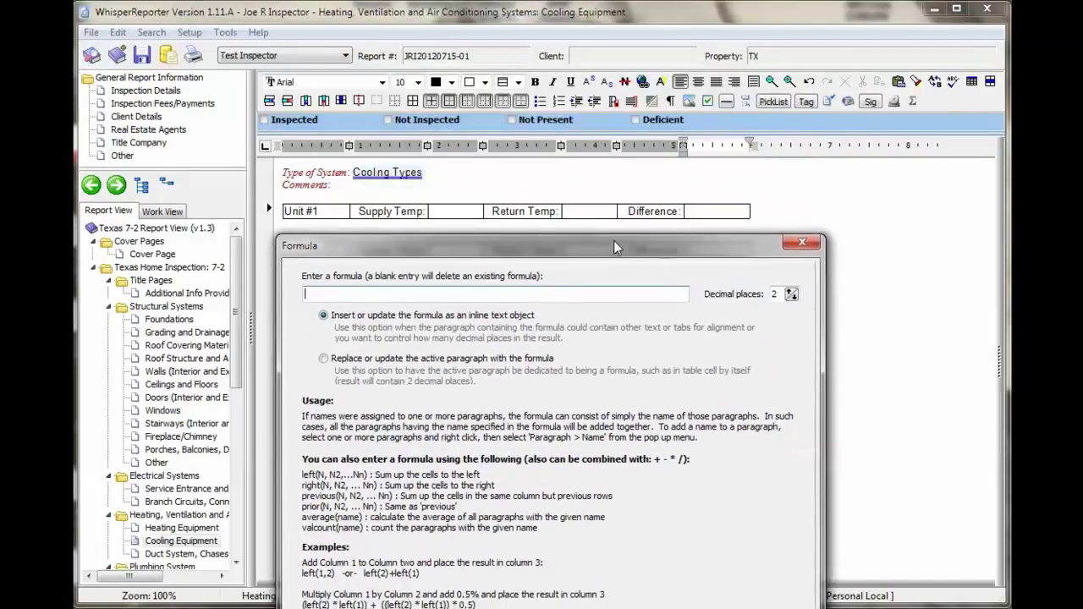
click(517, 291)
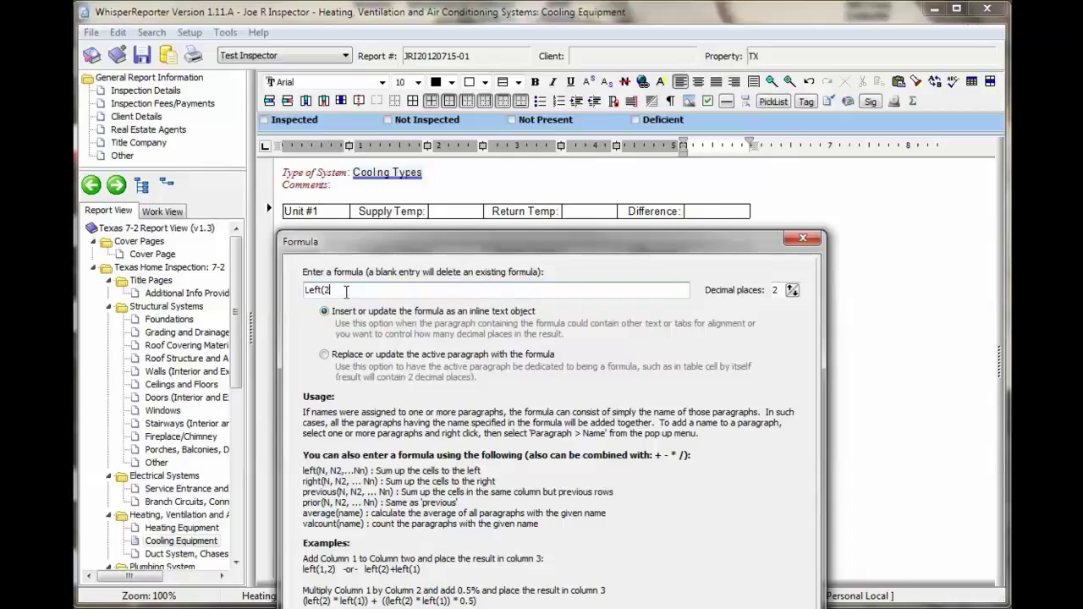
text()-Left(4)
click(793, 288)
drag(712, 244, 715, 126)
click(716, 579)
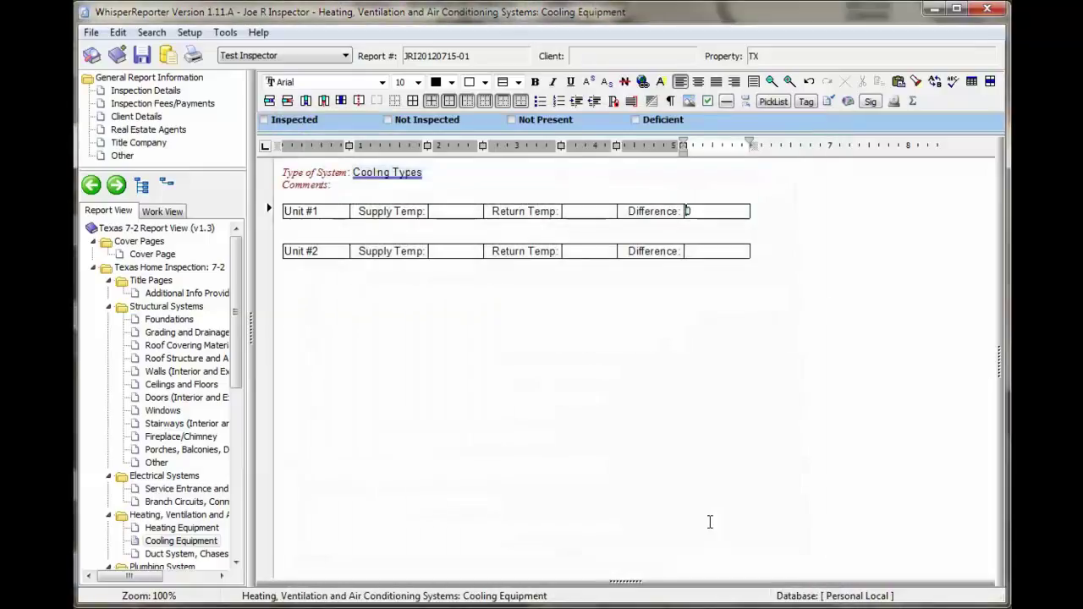
Step: Enter 58 as Unit #1's supply temperature and 76 as its return temperature, and save the report to recalculate the difference
click(467, 212)
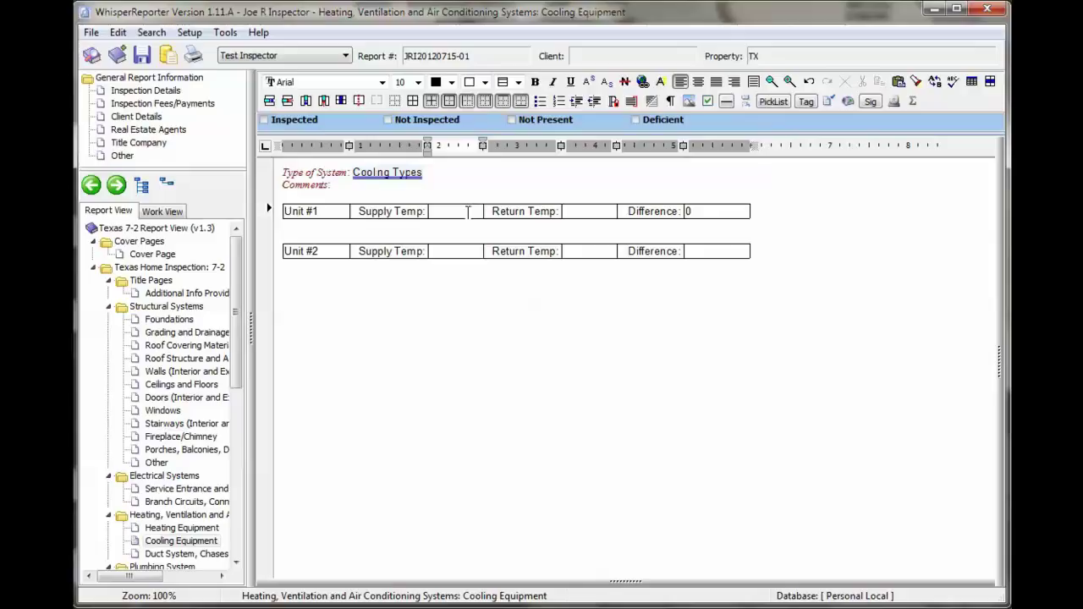
text(58)
key(Tab)
key(Tab)
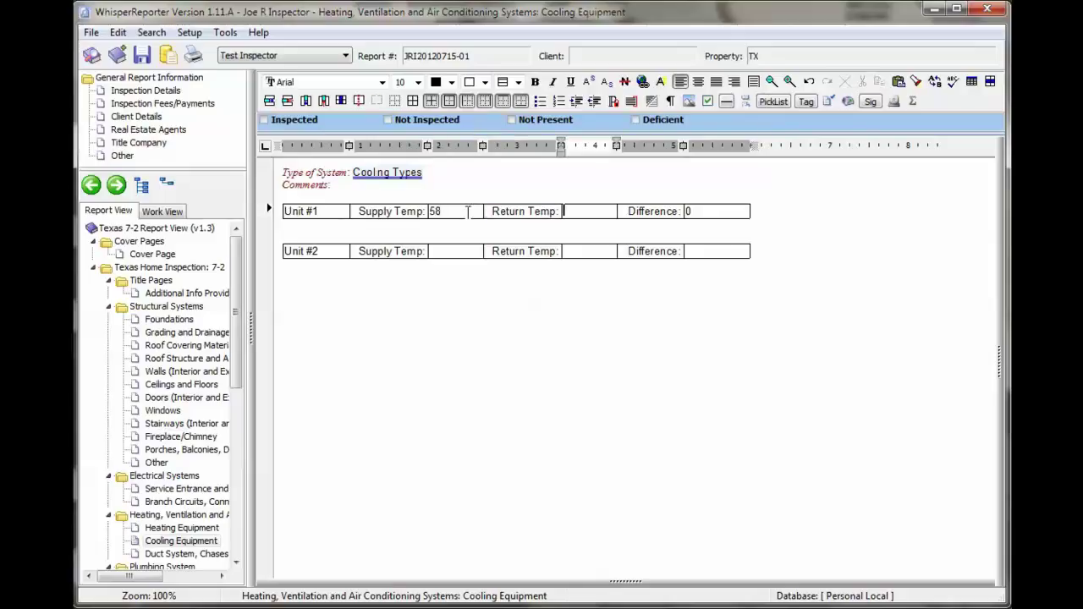
text(76)
key(Tab)
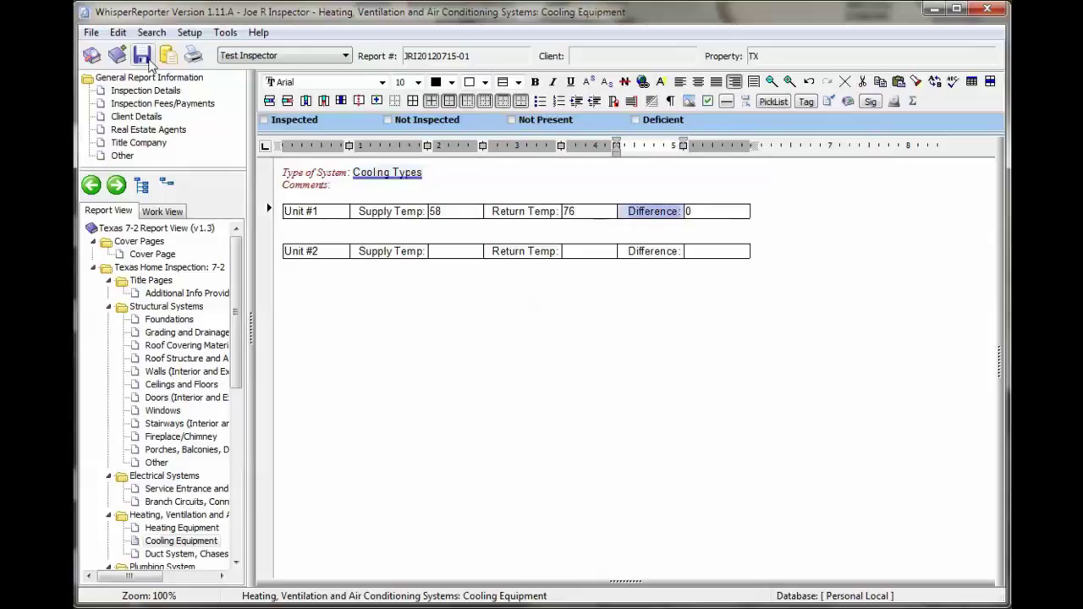
click(141, 55)
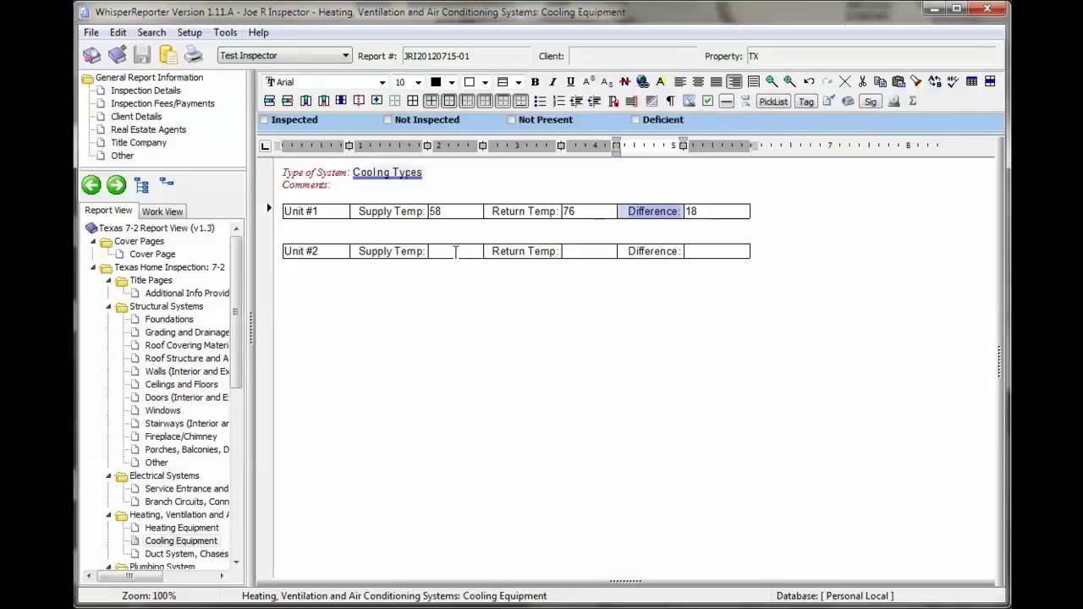
Step: Assign the paragraph name Supply2 to Unit #2's empty supply temperature cell for use in formulas
click(456, 252)
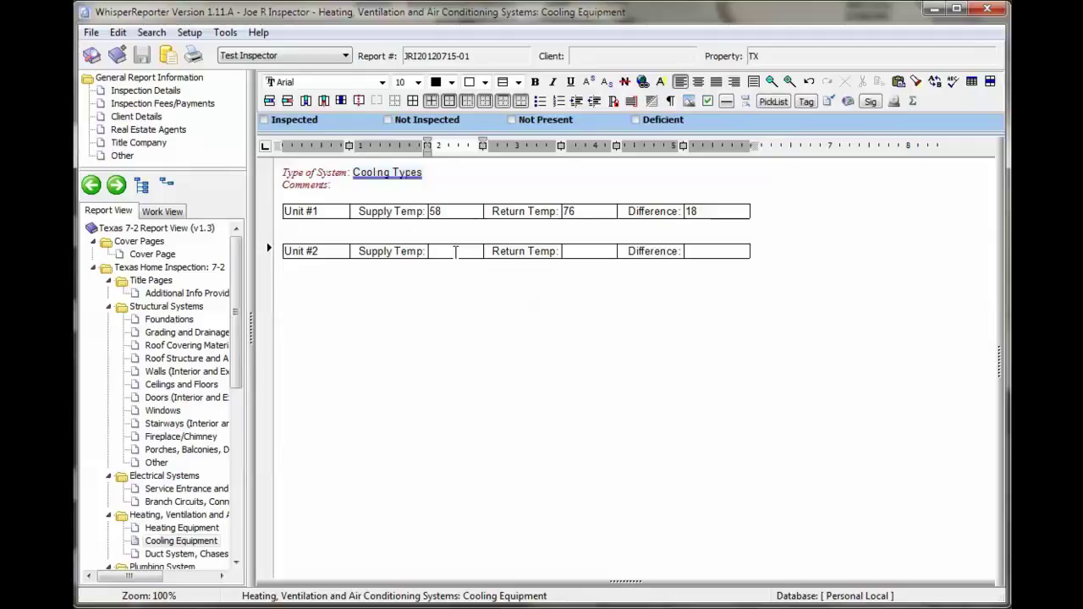
right_click(455, 251)
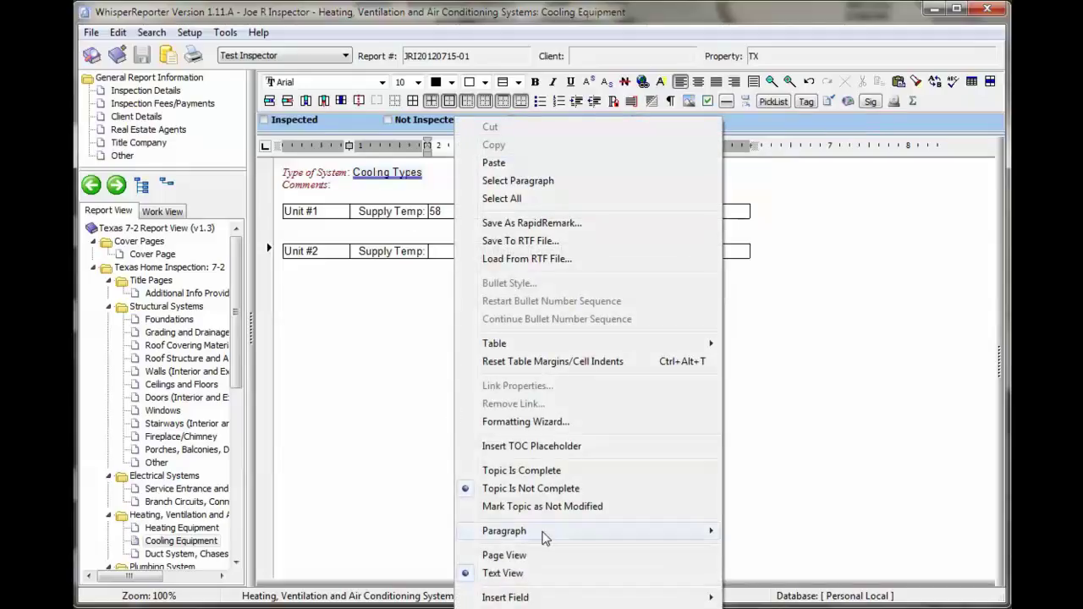
mouse_move(545, 535)
click(375, 591)
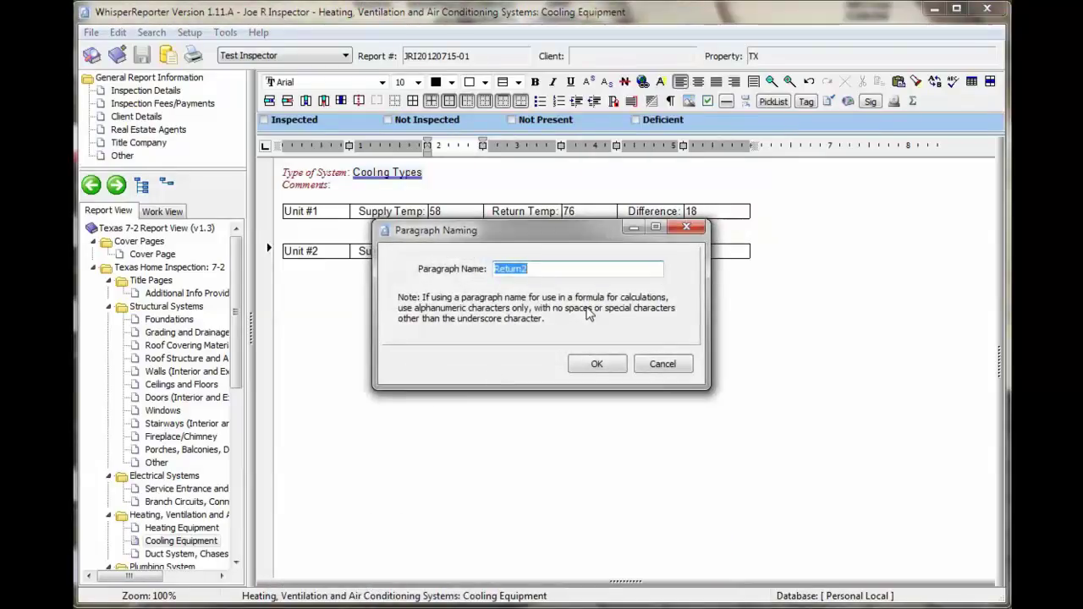
text(Supply2)
click(597, 364)
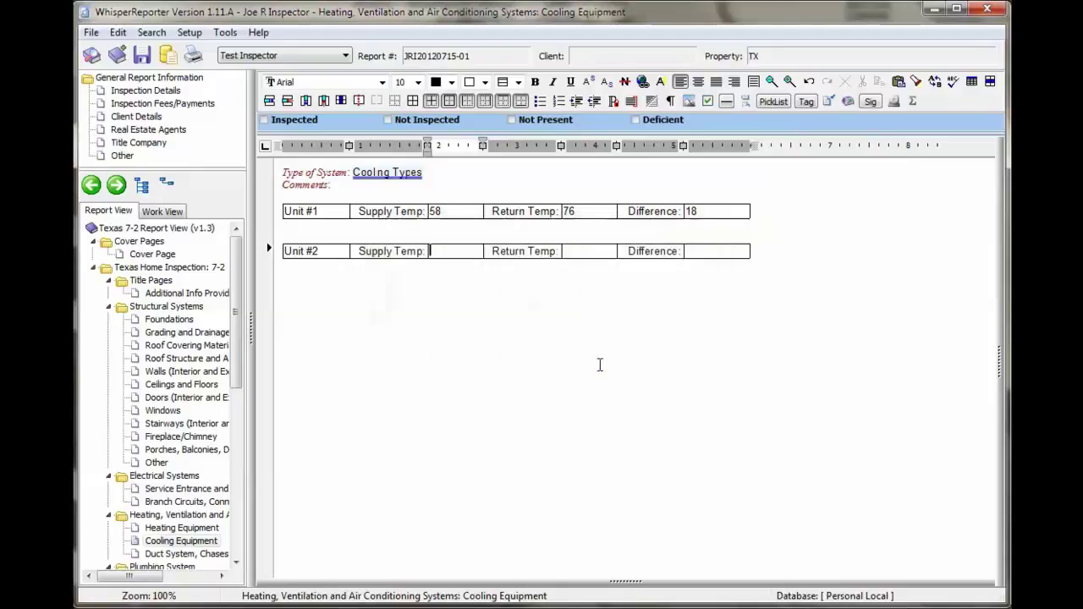
Step: Assign the paragraph name Return2 to Unit #2's empty return temperature cell for use in formulas
click(595, 249)
right_click(594, 248)
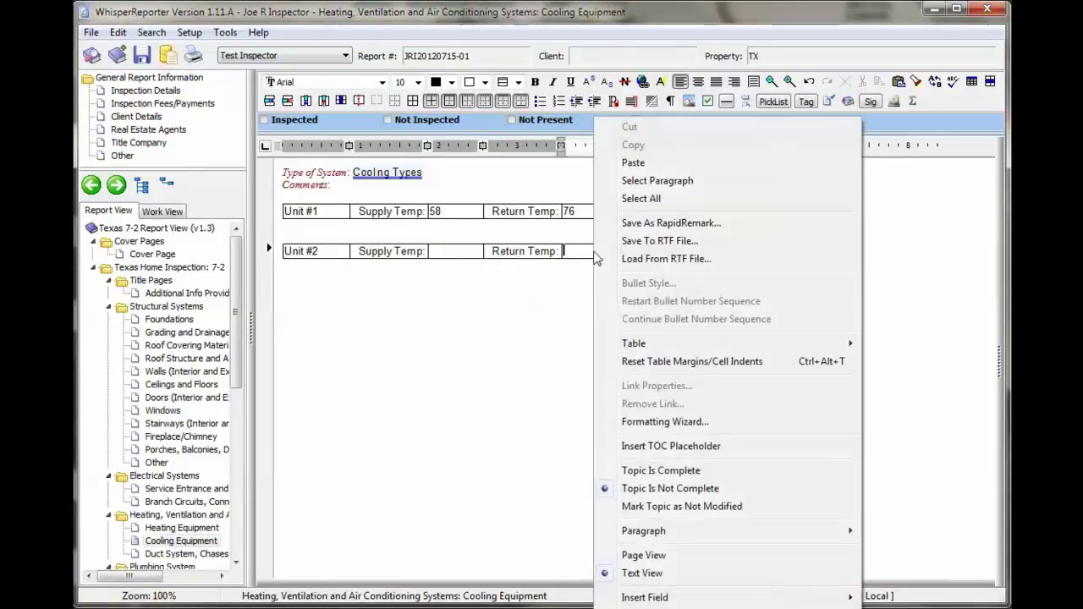
mouse_move(652, 530)
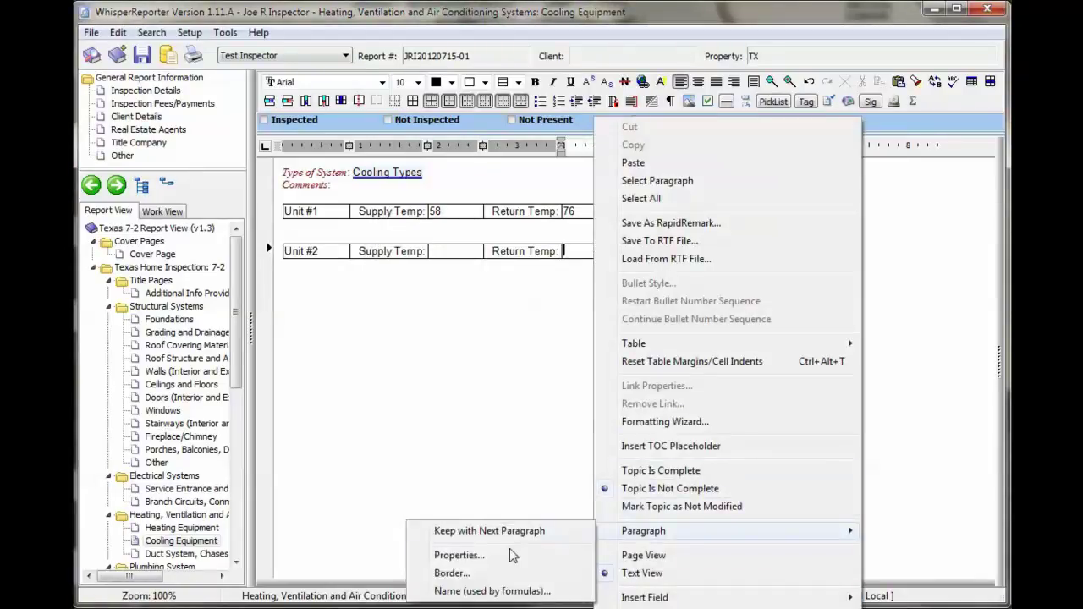
click(487, 590)
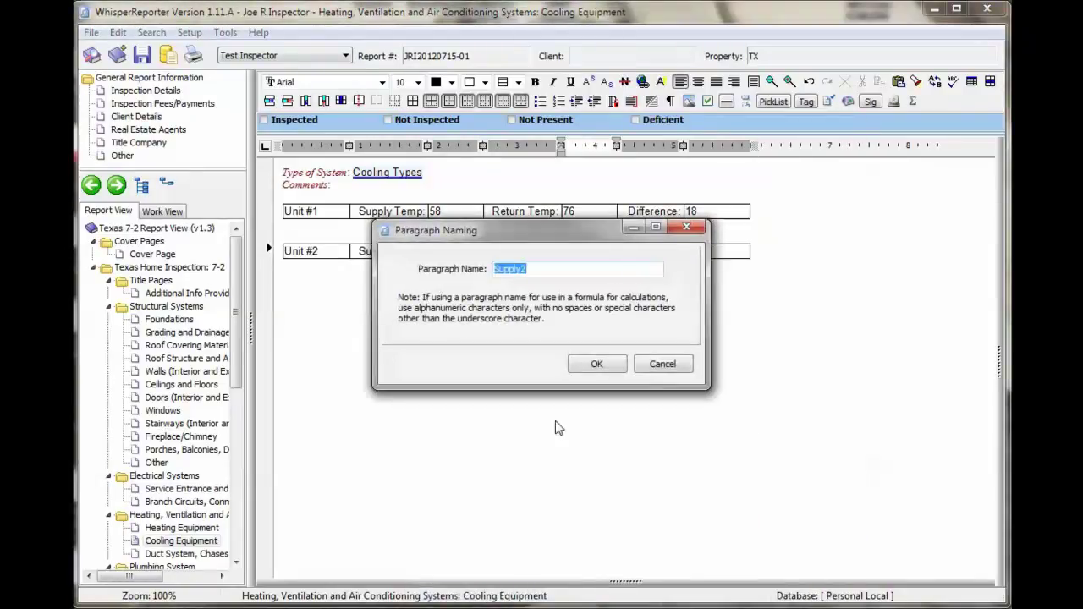
text(Return2)
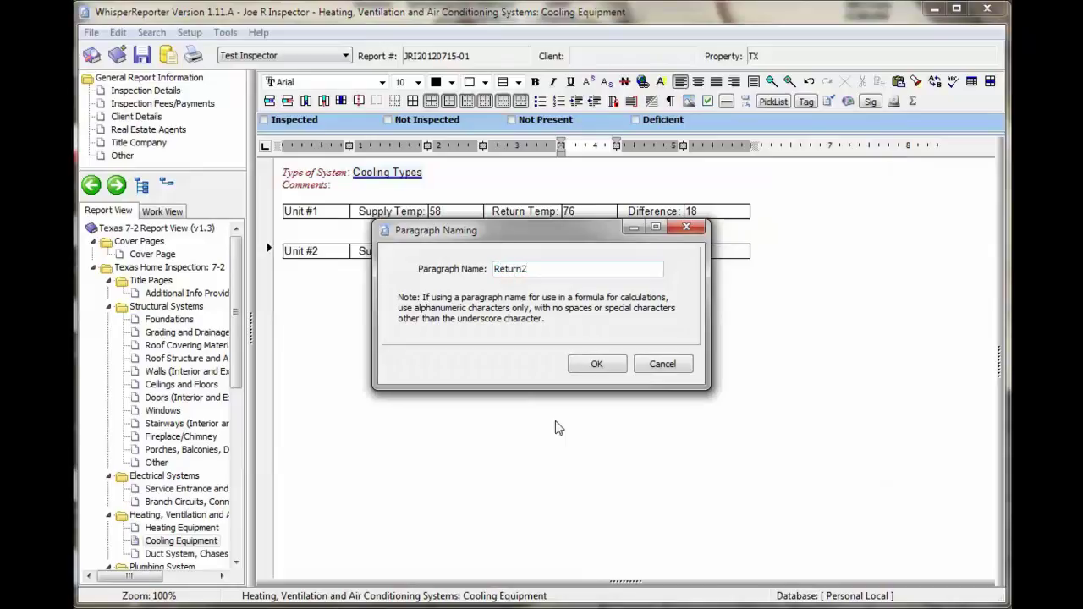
click(595, 363)
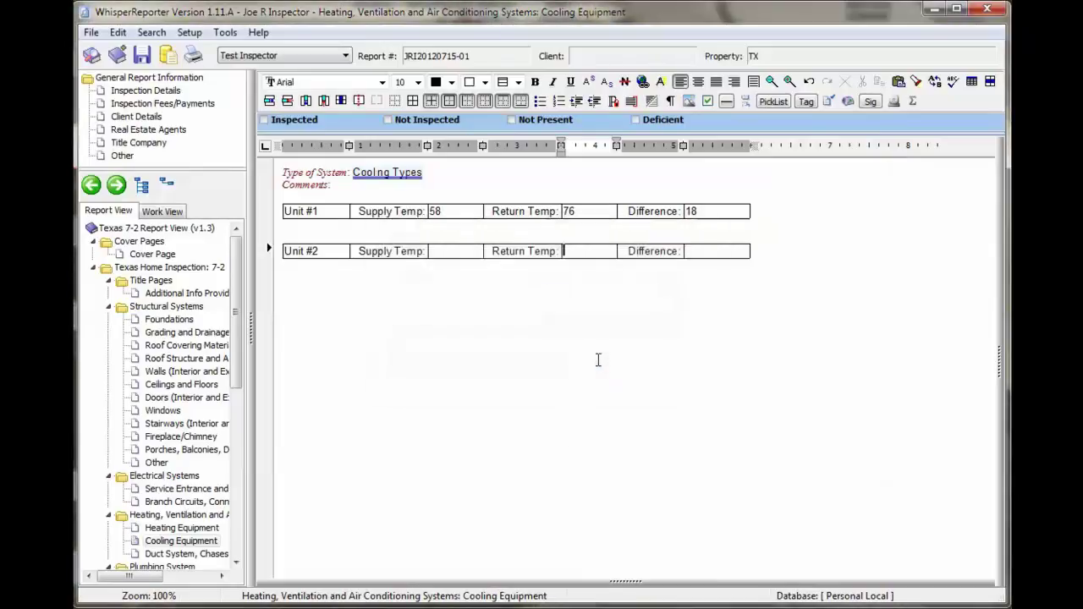
Step: Insert the inline formula Return2-Supply2 with 0 decimal places in the empty cell after Unit #2's Difference label
click(709, 250)
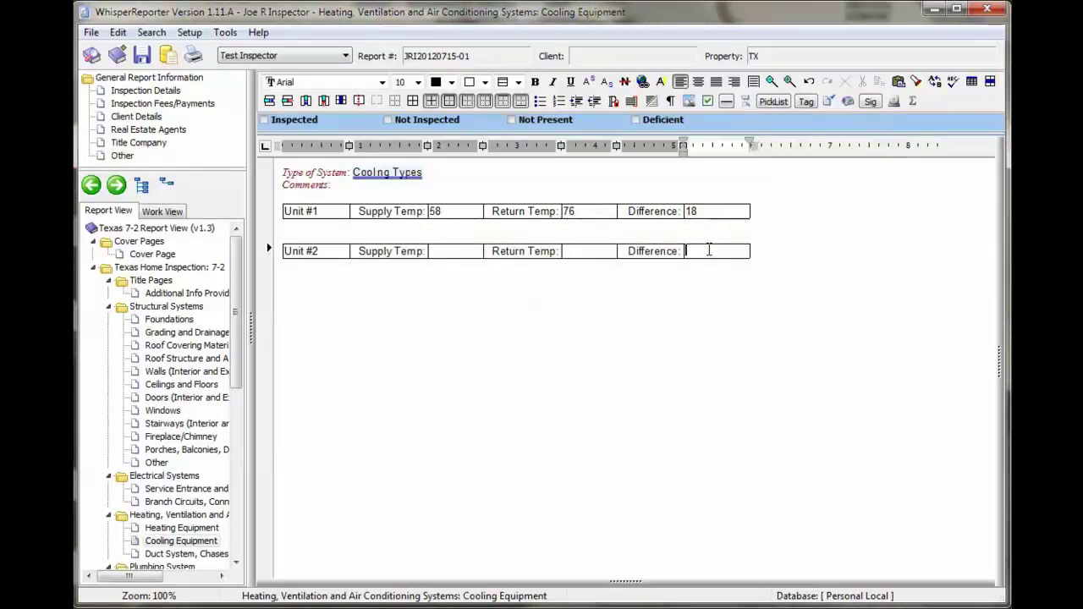
click(912, 101)
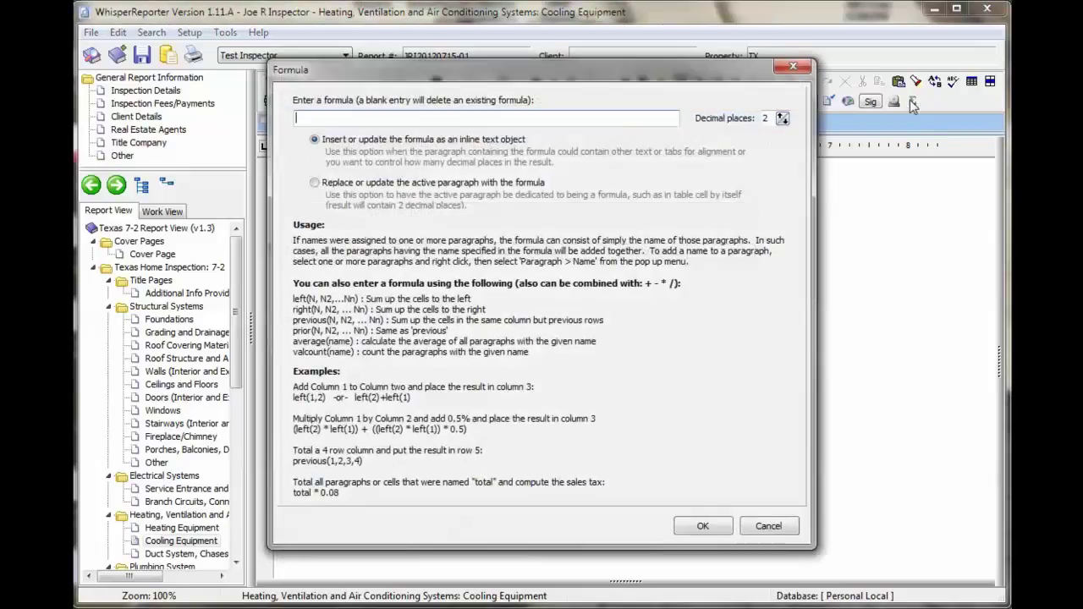
click(446, 114)
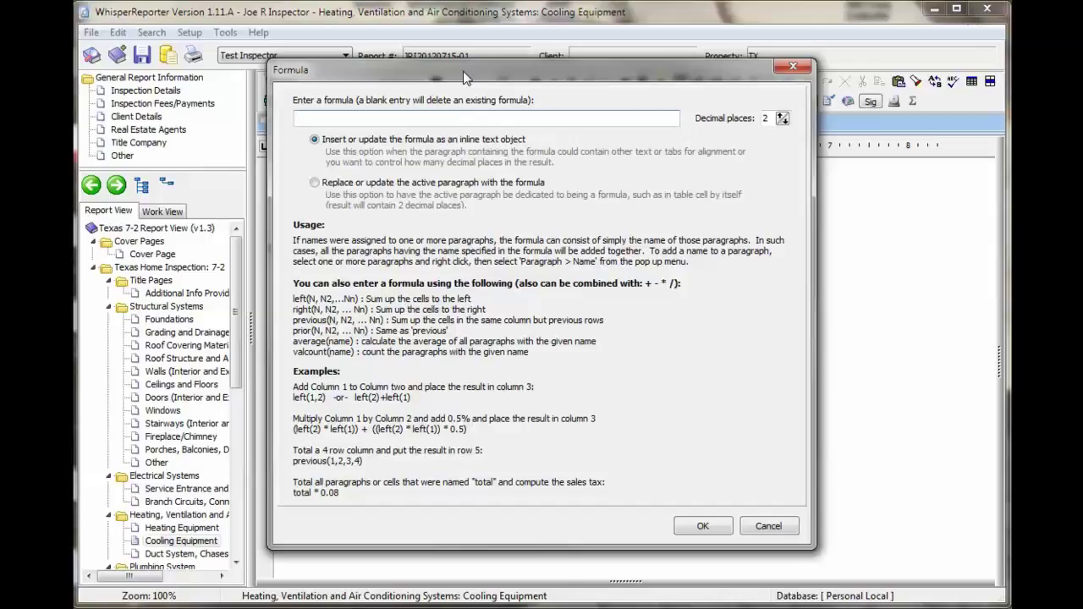
text(Return2-Supply2)
click(783, 122)
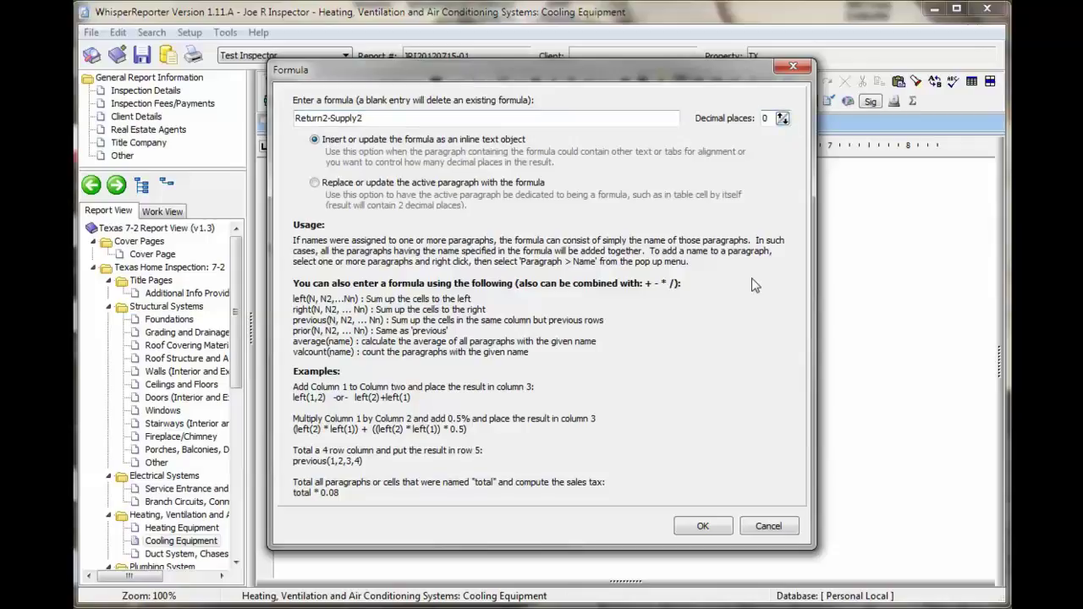
click(707, 526)
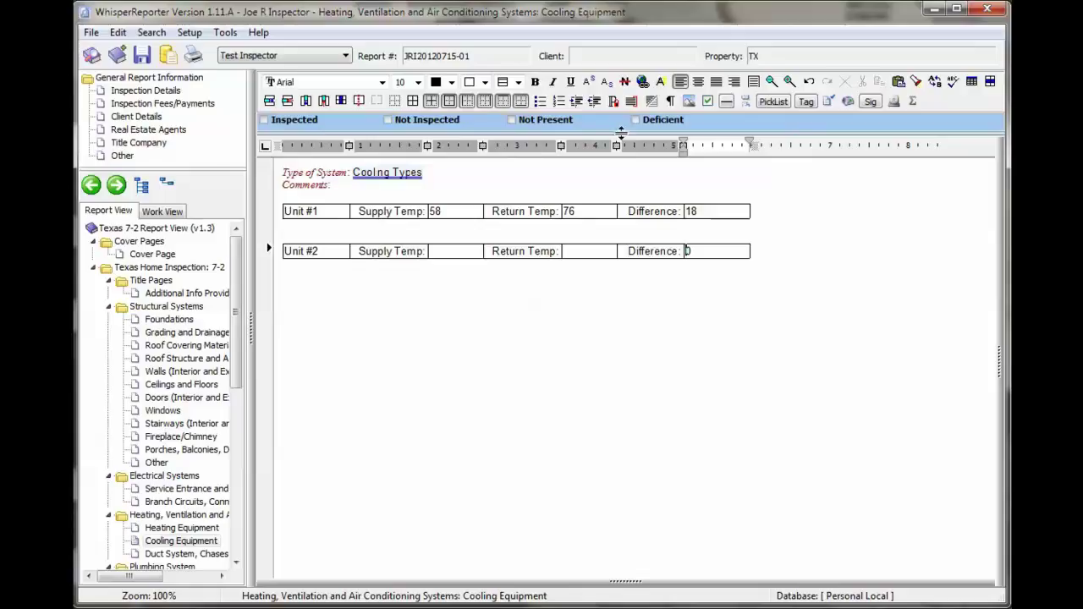
Step: Show the hidden marks at 140% zoom to examine the paragraph names and Unit #2's difference formula, then hide the marks
click(670, 101)
click(670, 101)
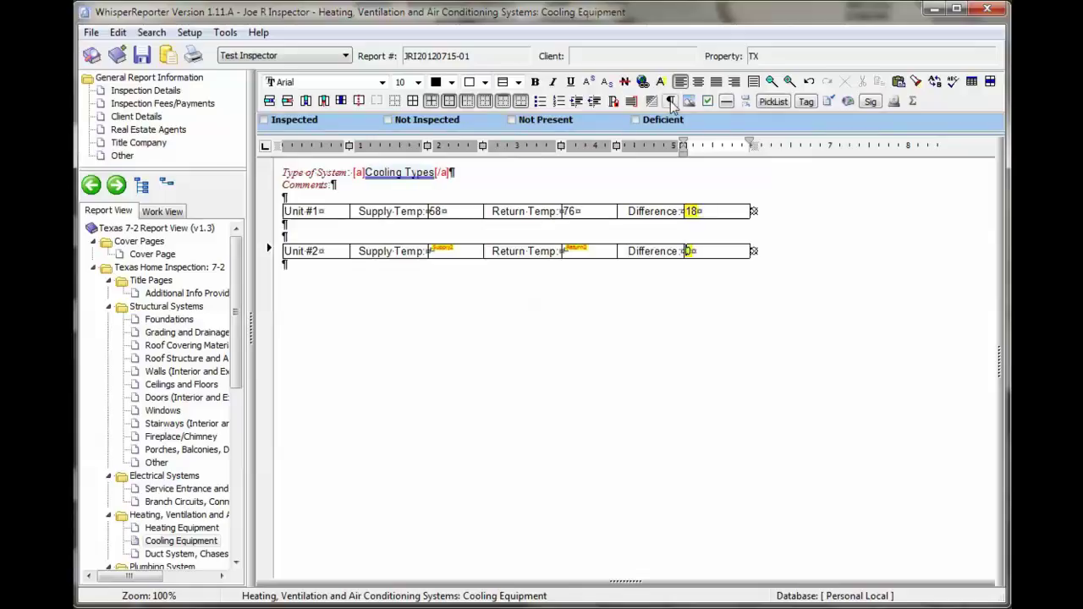
click(789, 81)
click(788, 81)
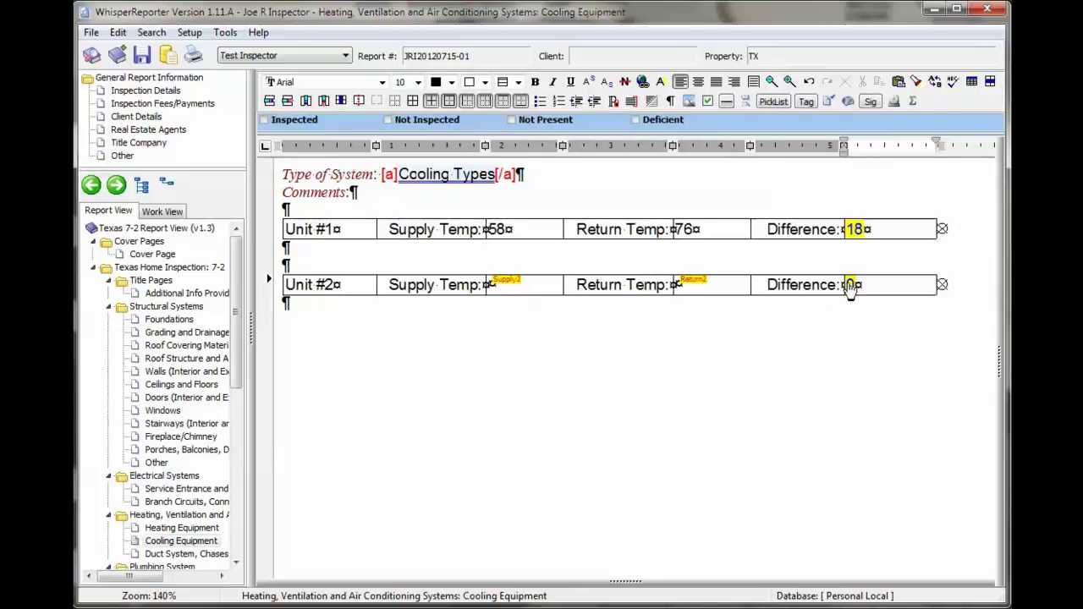
double_click(851, 285)
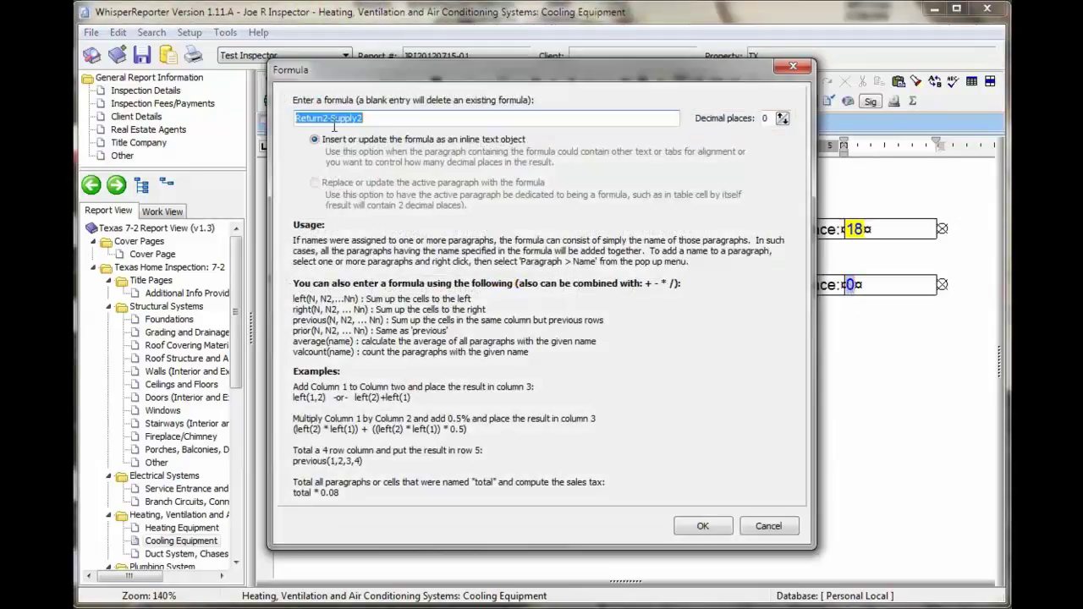
click(706, 525)
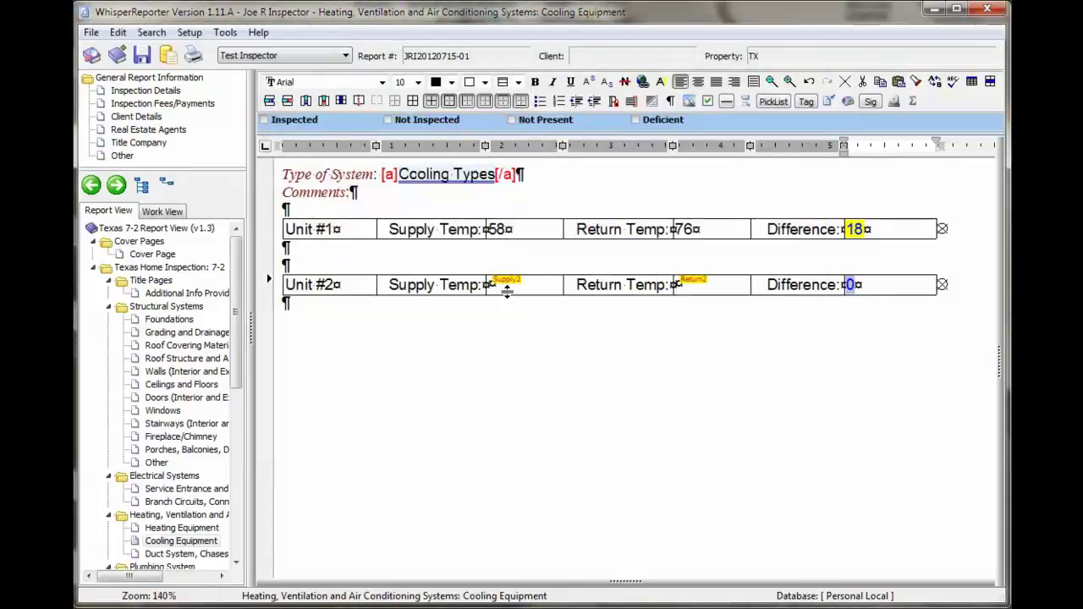
click(669, 100)
Step: Enter 60 as Unit #2's supply temperature and 75 as its return temperature, and save the report to recalculate the difference
click(532, 287)
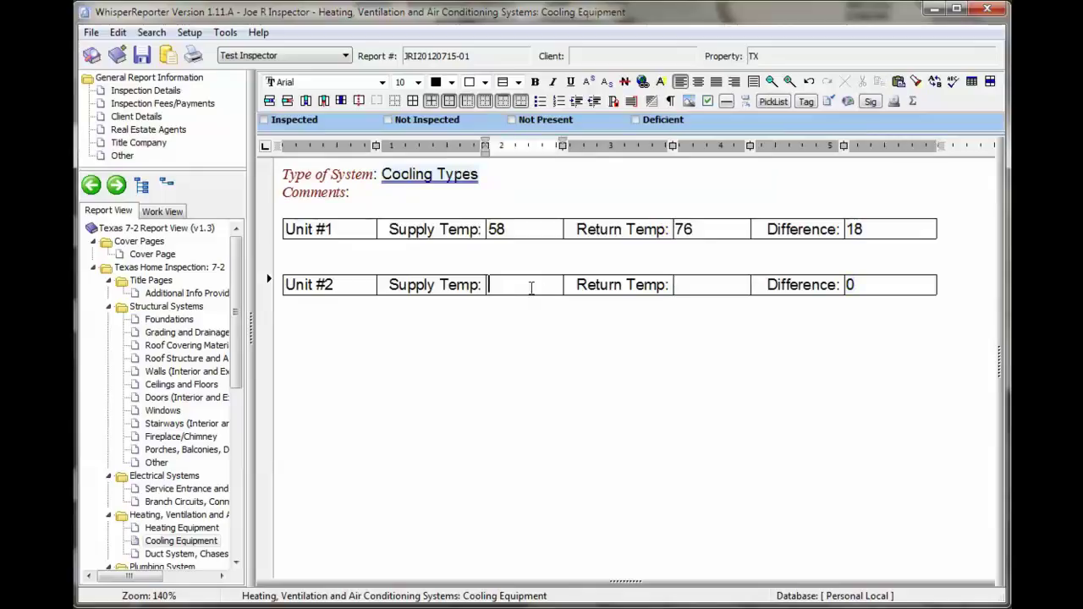
text(60)
key(Tab)
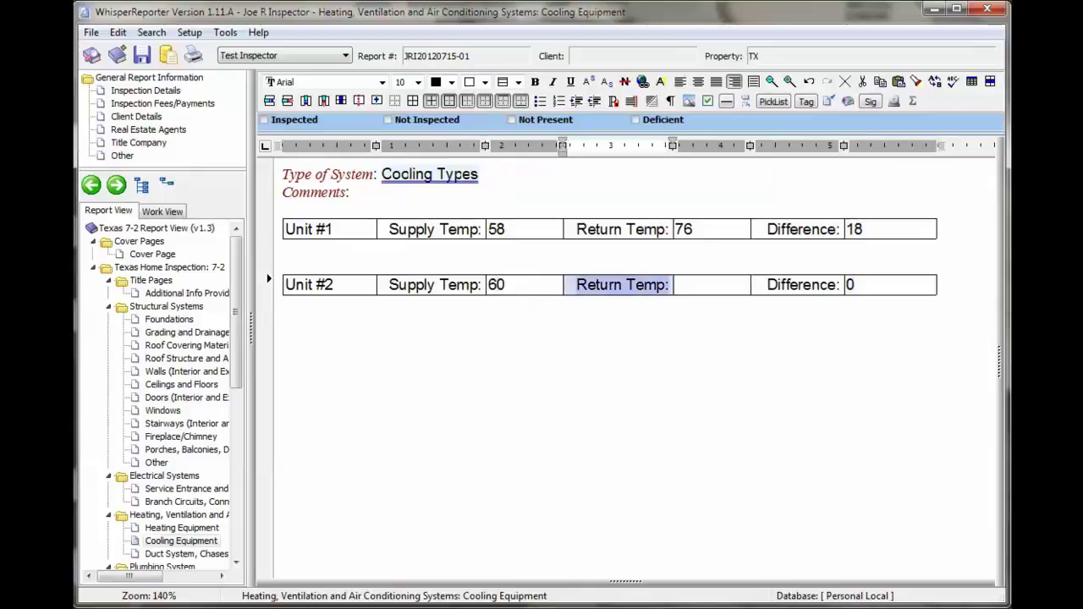
key(Tab)
text(6)
key(BackSpace)
text(75)
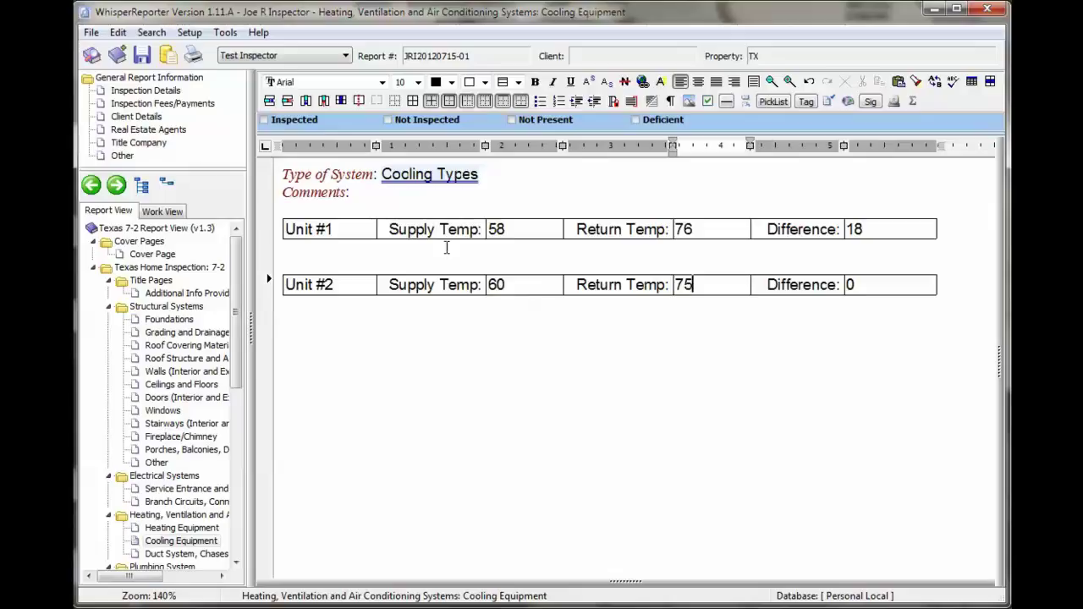
click(141, 55)
Step: Add the text "Unit 2 differential was:" on a new line below the Unit #2 table
click(520, 326)
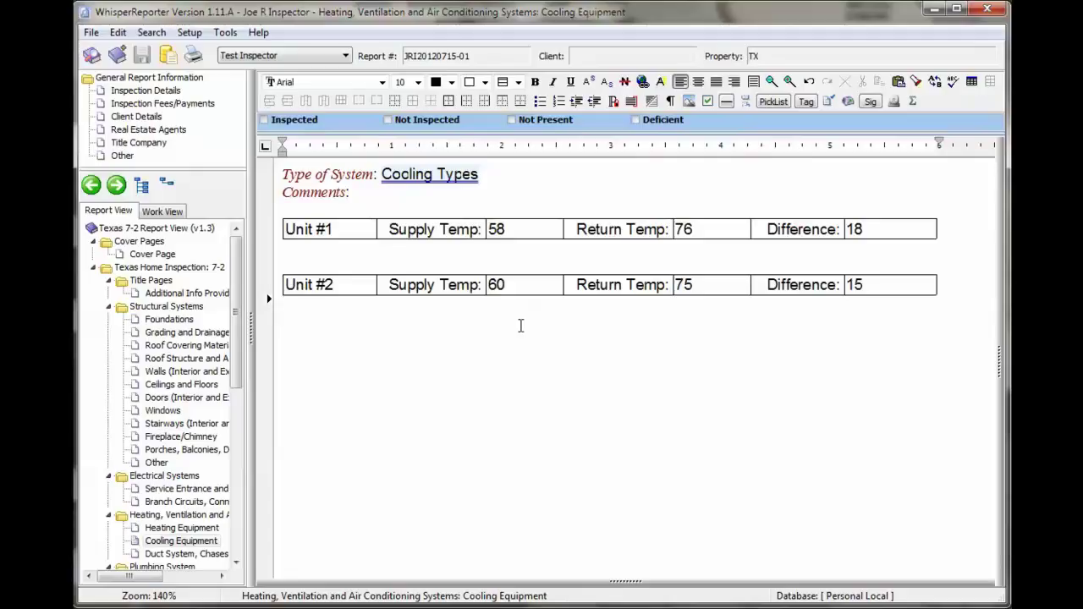
key(Return)
text(Unit 2 de)
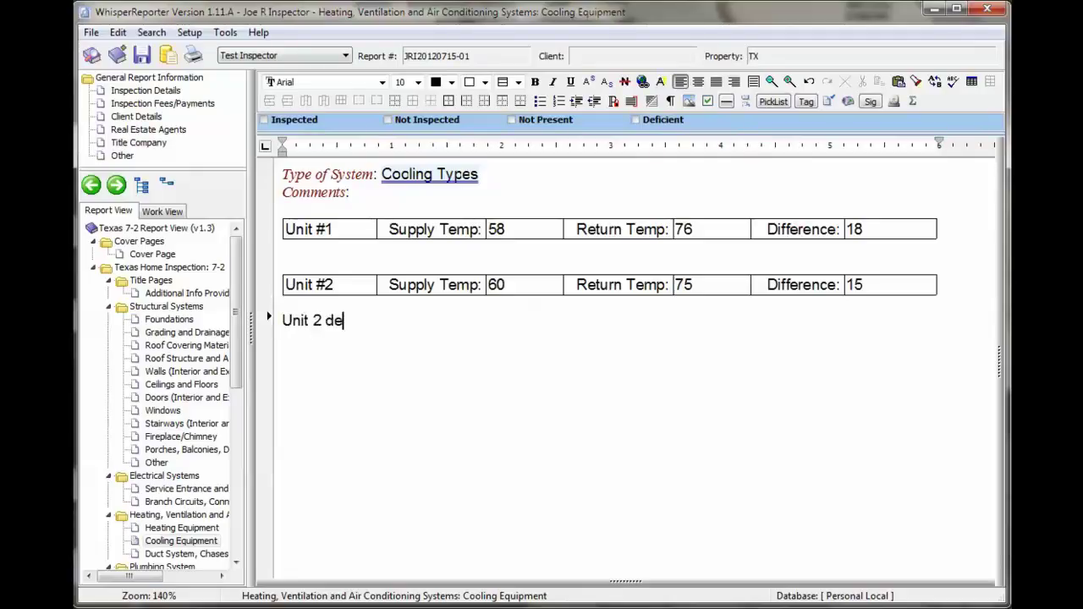
key(BackSpace)
text(ifferential was:)
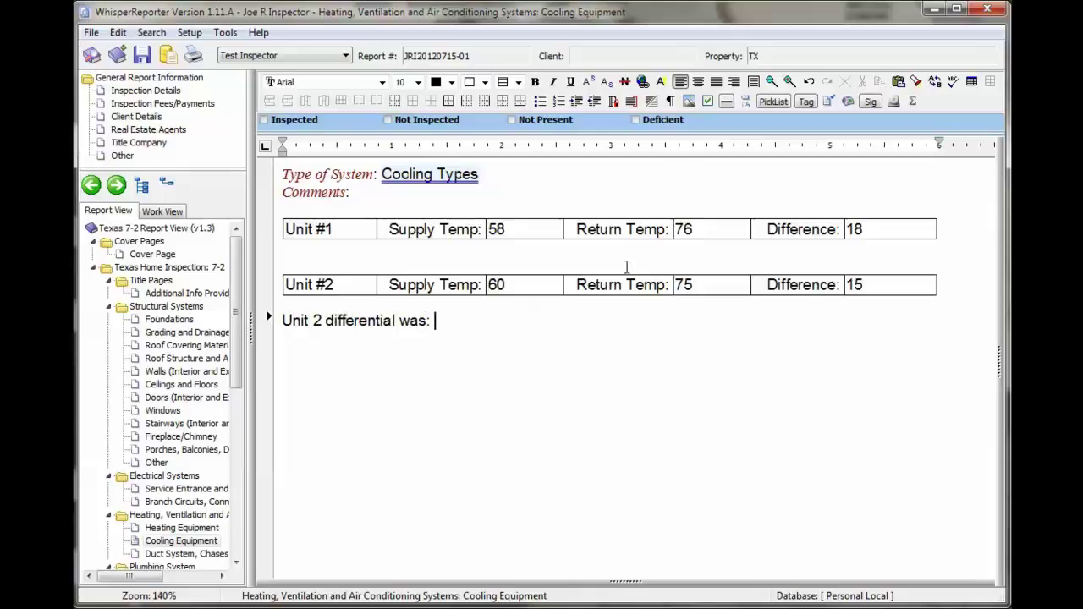
Step: Insert the inline formula Return2-Supply2 at the end of the "Unit 2 differential was:" line
click(913, 102)
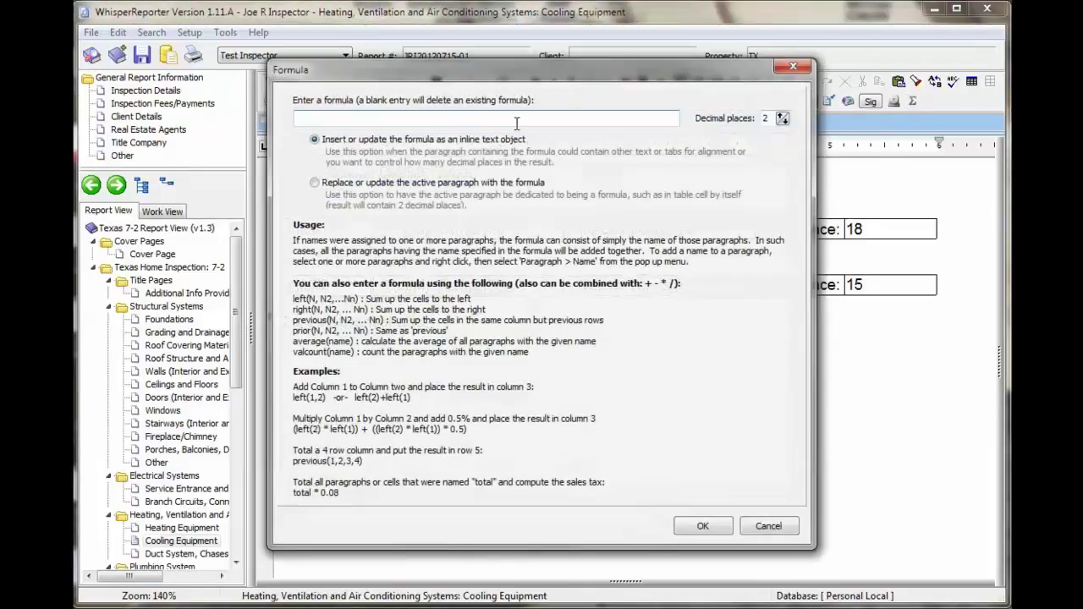
text(Return2-Supply2)
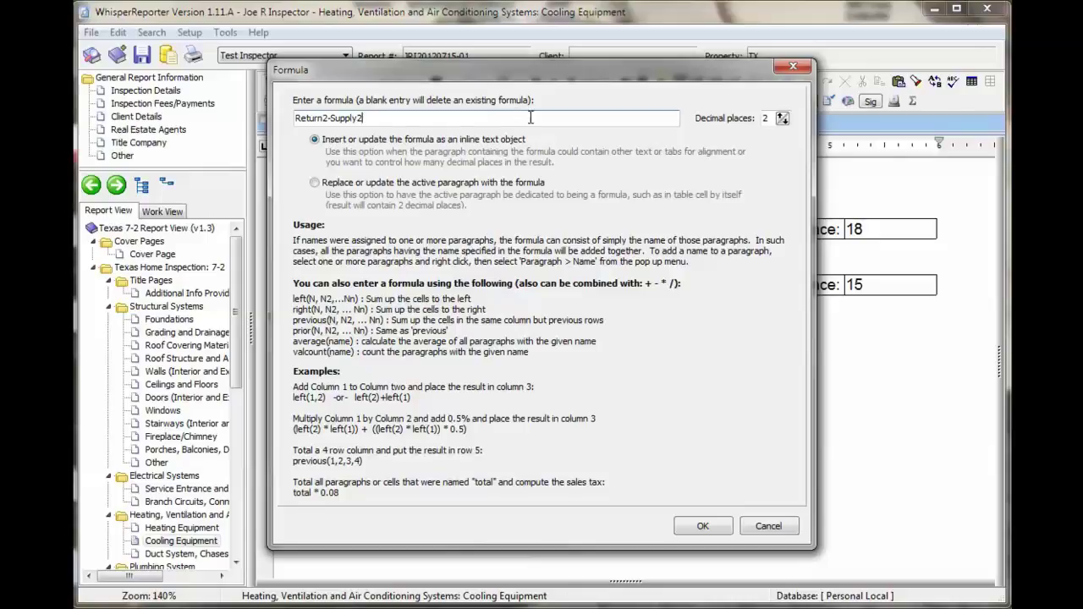
click(701, 526)
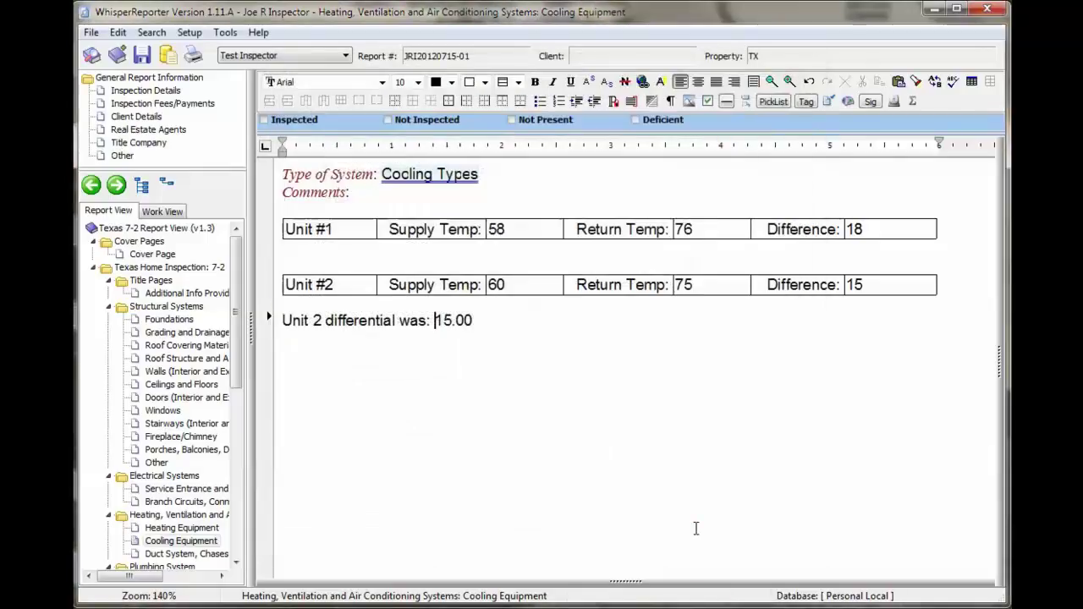
Step: Set the formula in the "Unit 2 differential was:" line to 0 decimal places
double_click(453, 324)
click(785, 124)
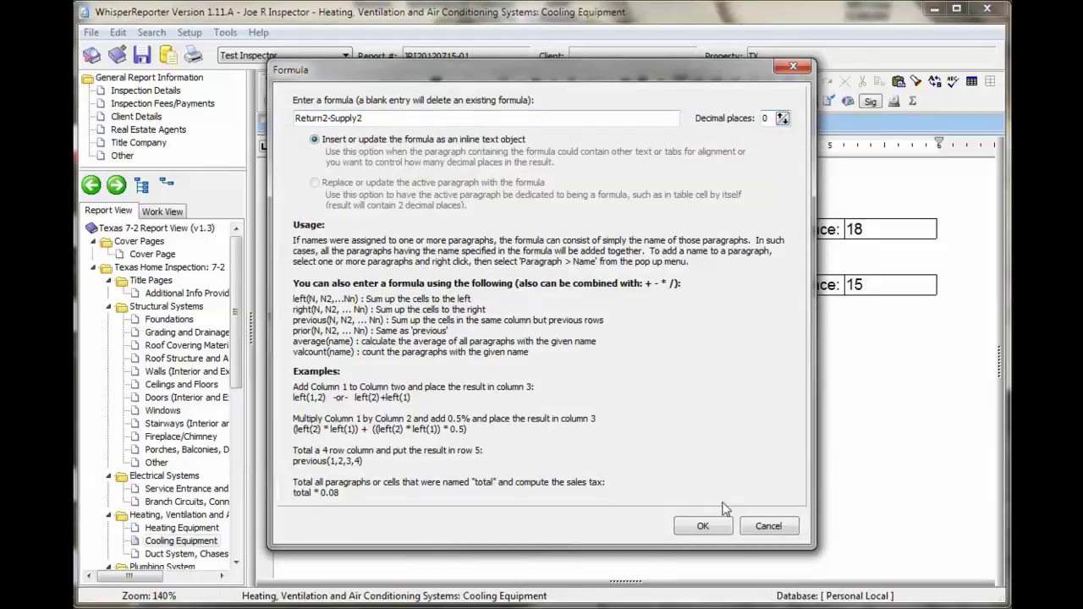
click(702, 527)
click(505, 367)
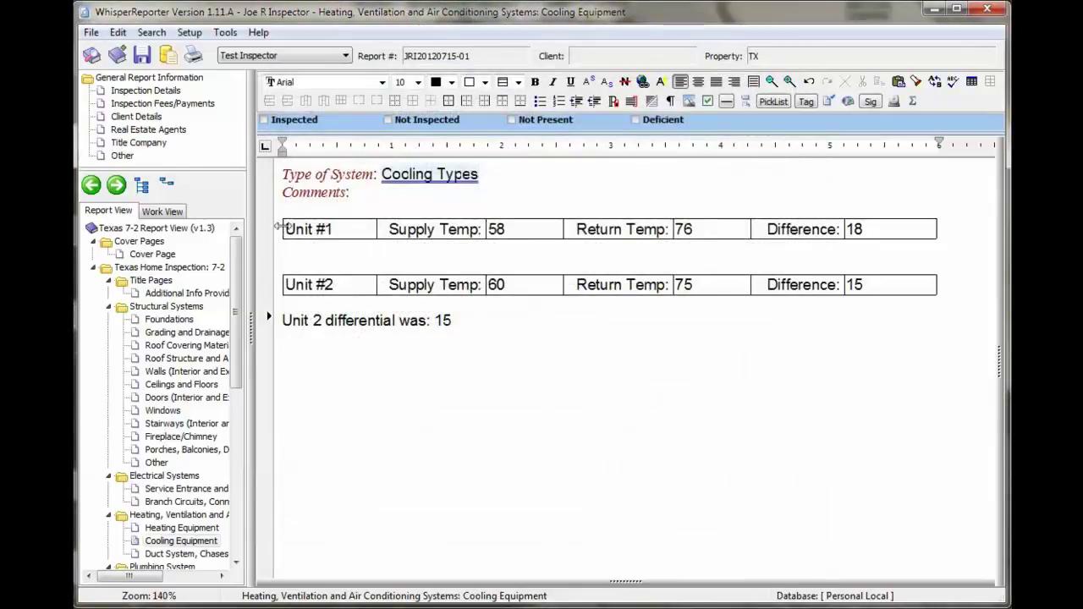
Step: Remove all cell borders from the Unit #1 and Unit #2 tables
drag(286, 228, 863, 241)
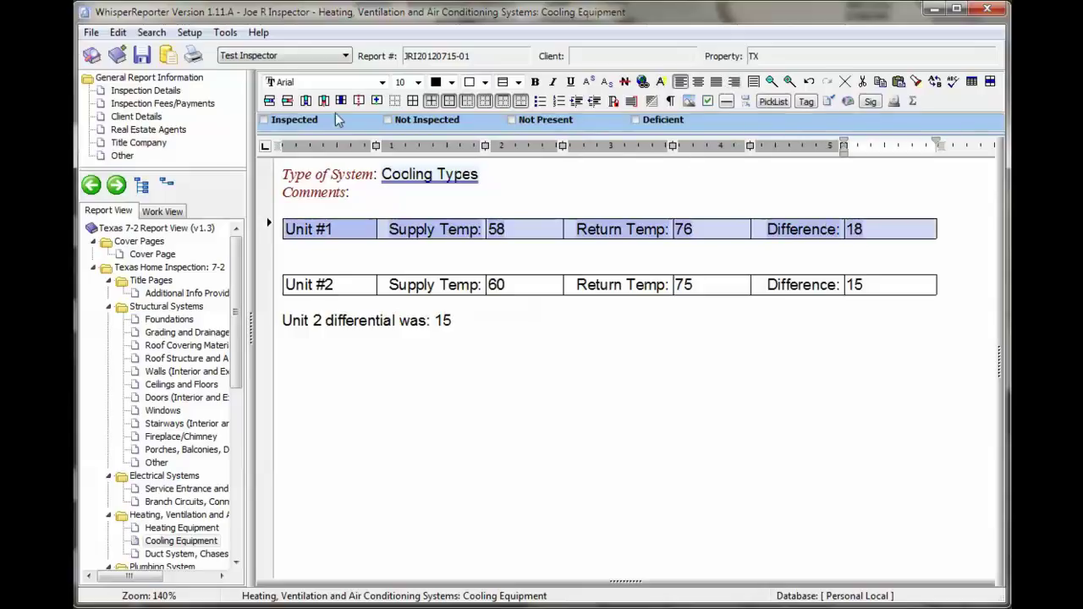
click(397, 101)
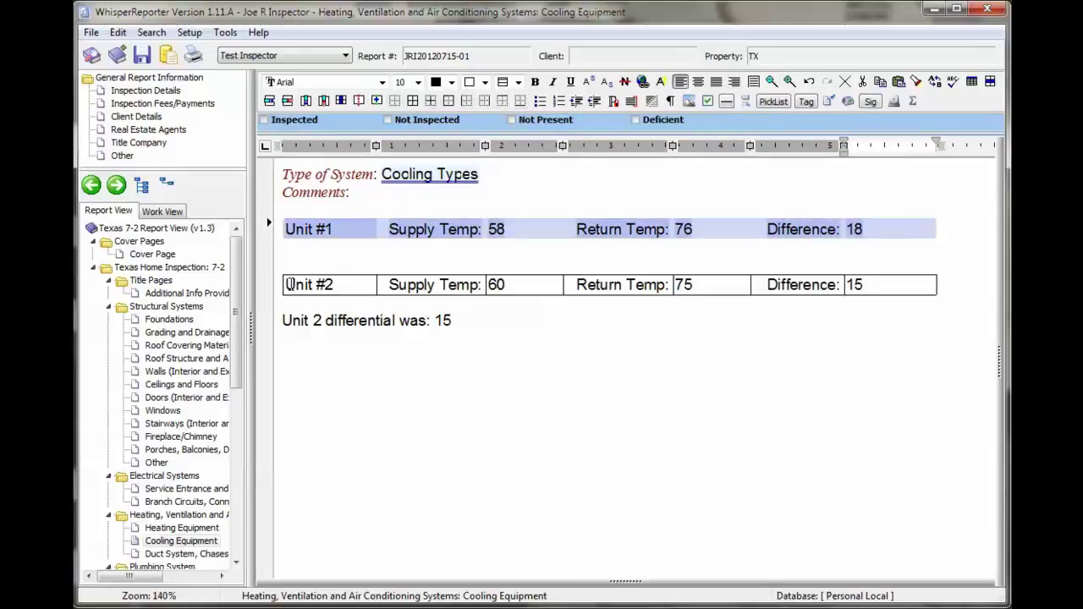
drag(288, 285, 860, 285)
click(397, 101)
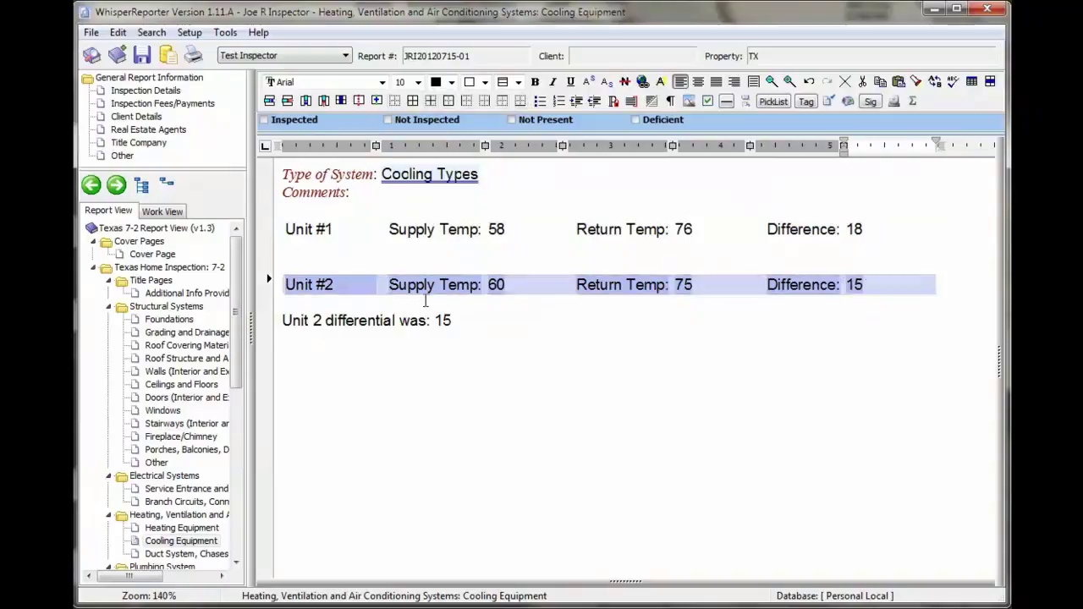
click(495, 326)
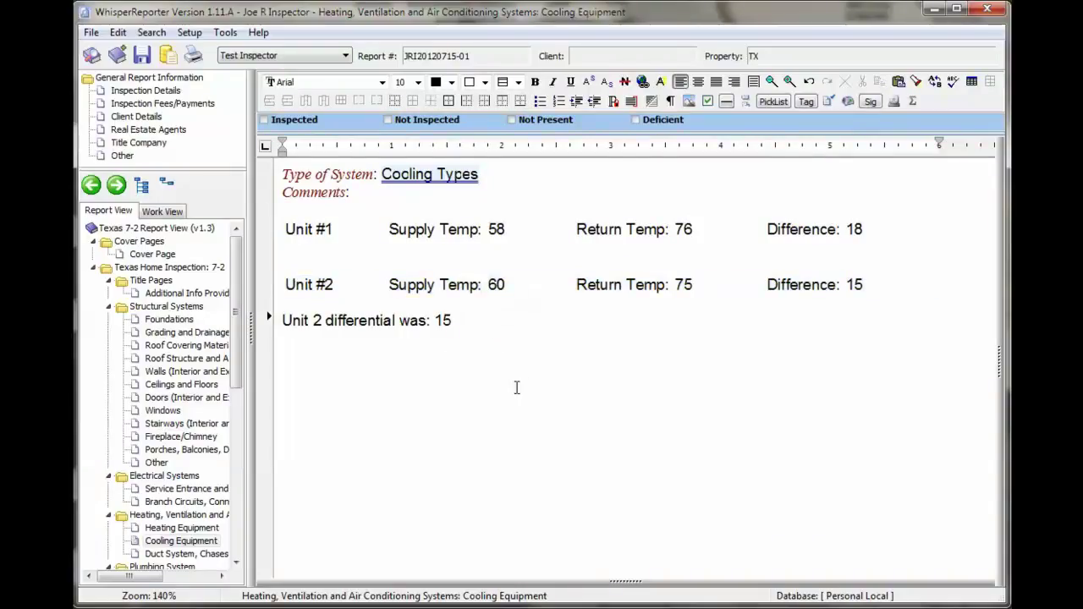
Step: Change Unit #1's supply temperature to 55 and save the report to recalculate its difference
click(513, 229)
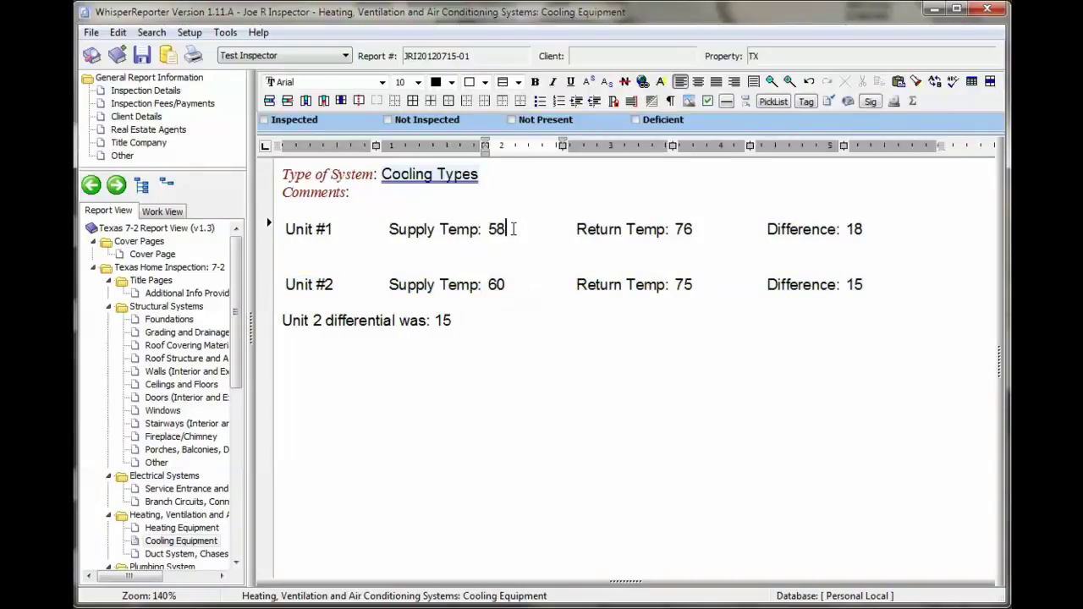
key(BackSpace)
key(BackSpace)
text(55)
click(143, 55)
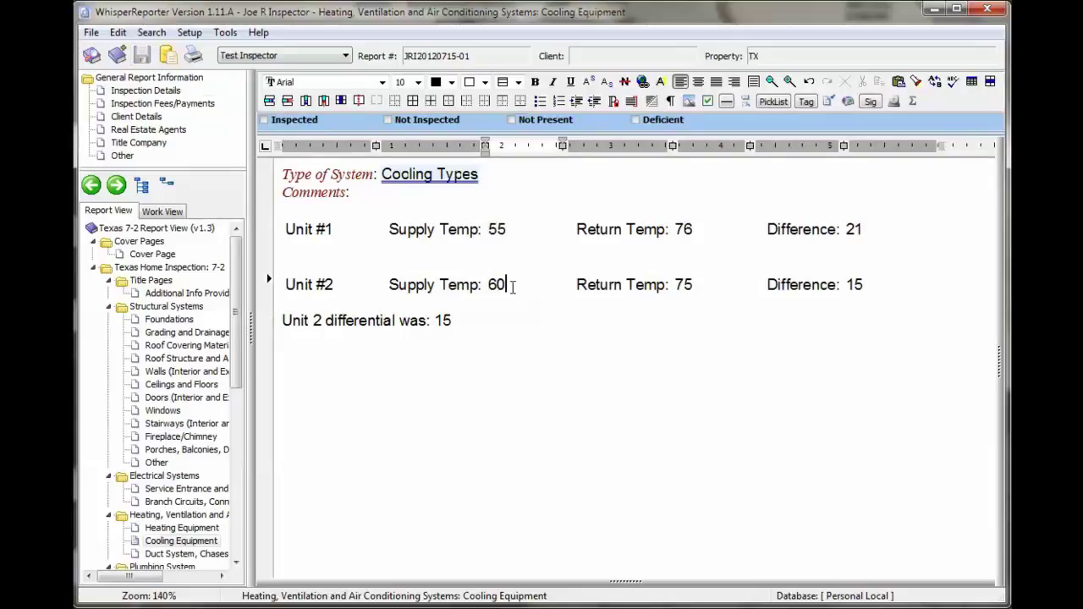
Step: Change Unit #2's supply temperature to 61 and save the report to recalculate both of its differential values
key(BackSpace)
text(1)
click(141, 55)
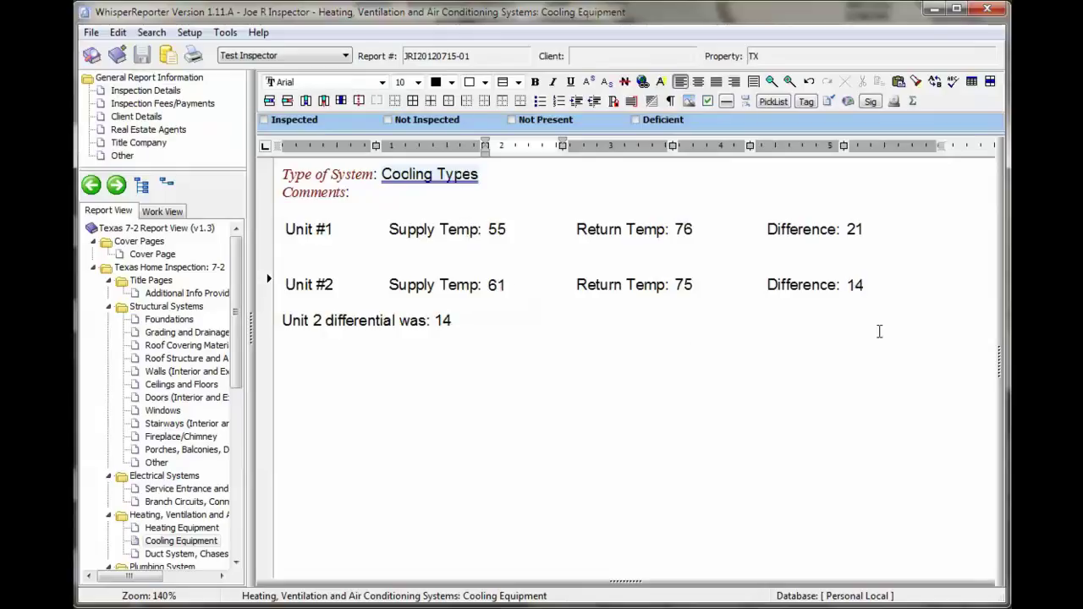
click(490, 401)
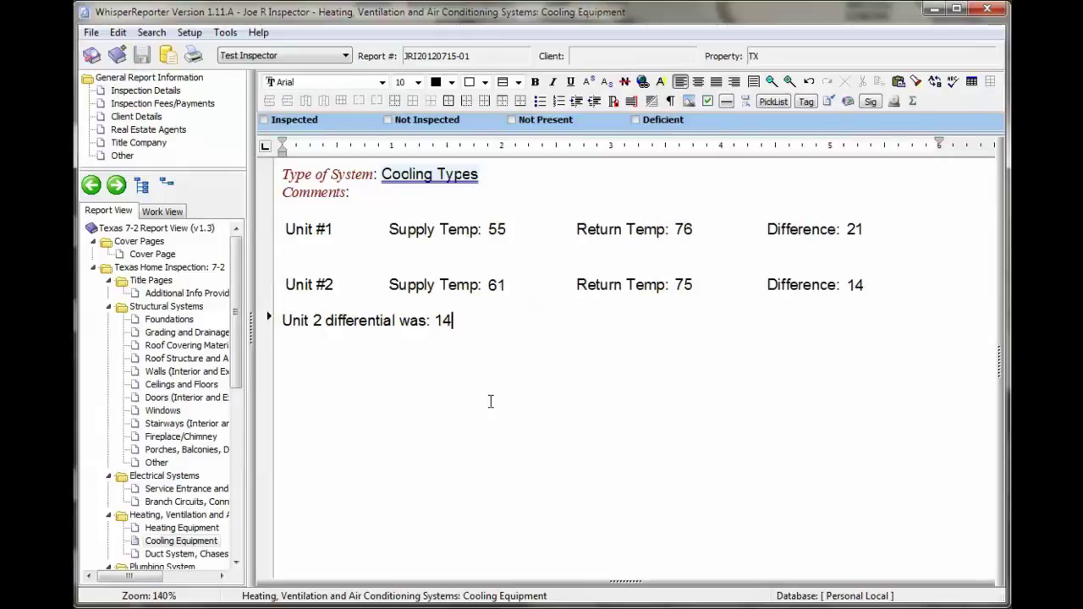